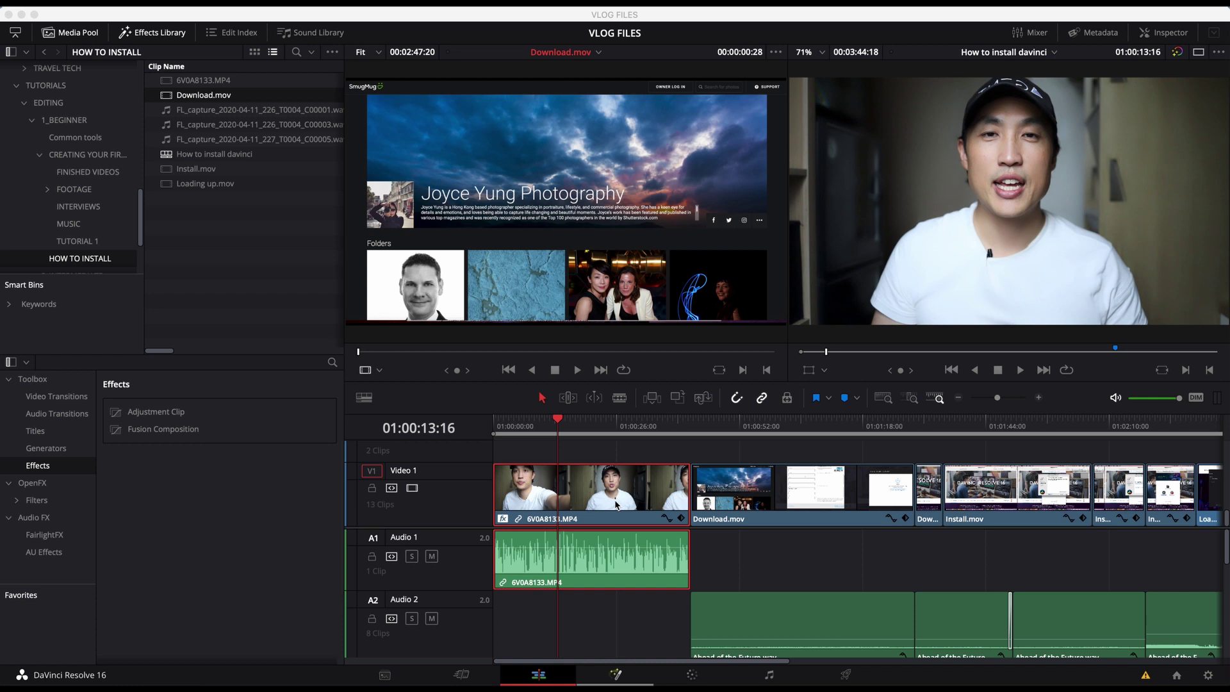
- Load the 6V0A8133.MP4 talking-head clip and open its Inspector video settings
double_click(593, 503)
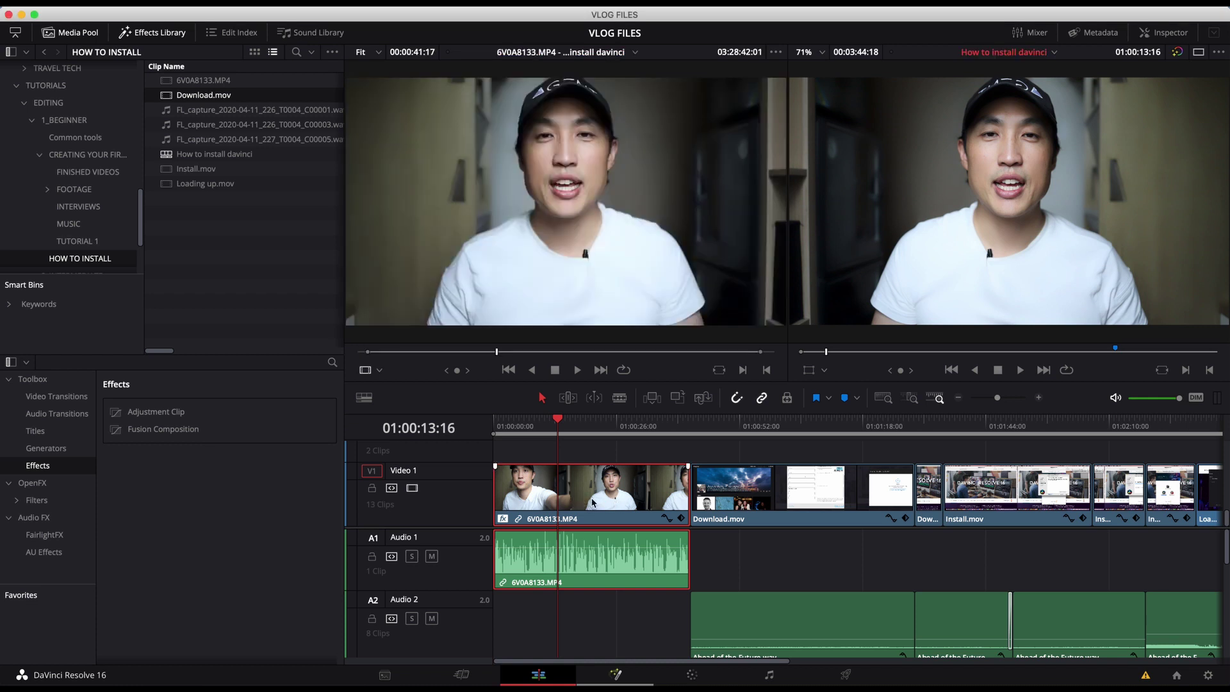
mouse_move(595, 424)
left_mouse_down()
mouse_move(625, 427)
mouse_move(600, 428)
left_mouse_up()
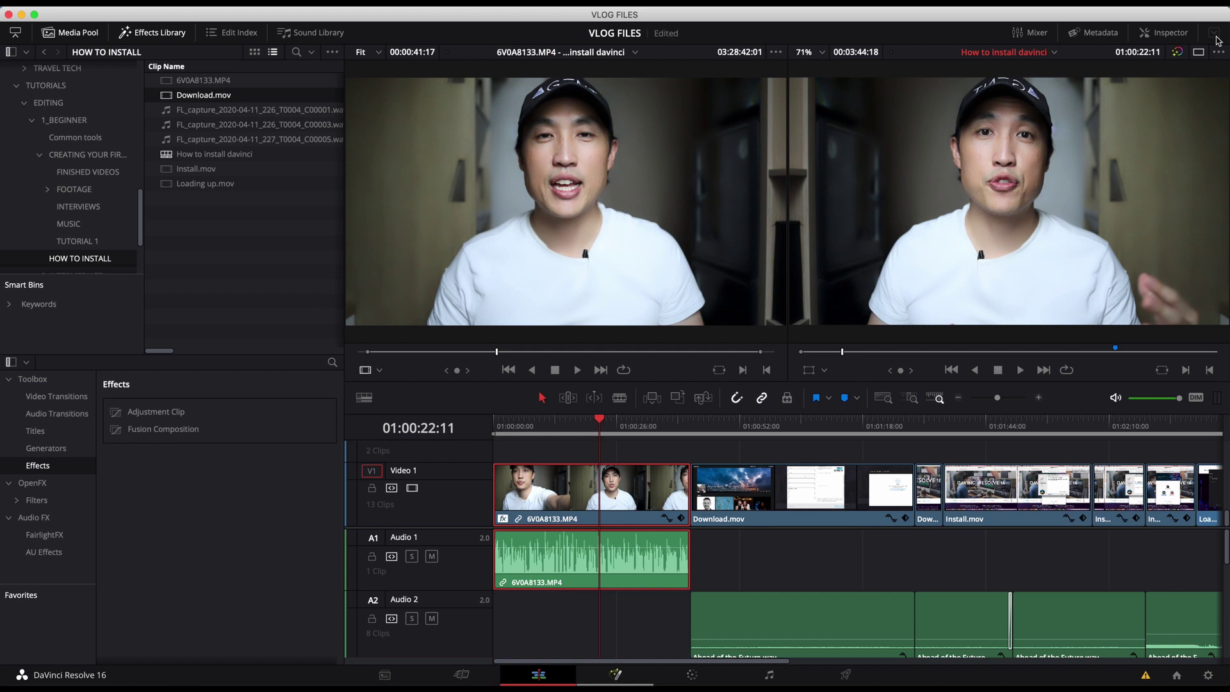
left_click(1167, 33)
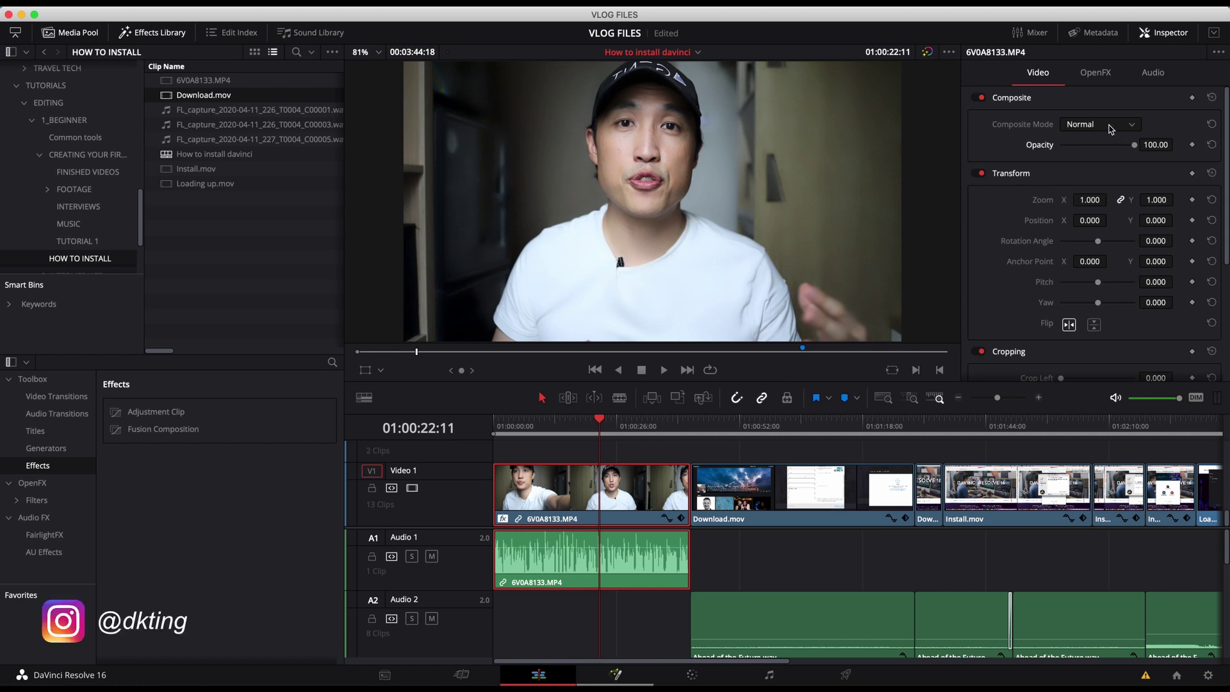
- Browse the Composite, Transform and Cropping settings, leaving opacity at 100 and zoom at 1.000
scroll(1097, 123, "down", 5)
scroll(1097, 123, "down", 3)
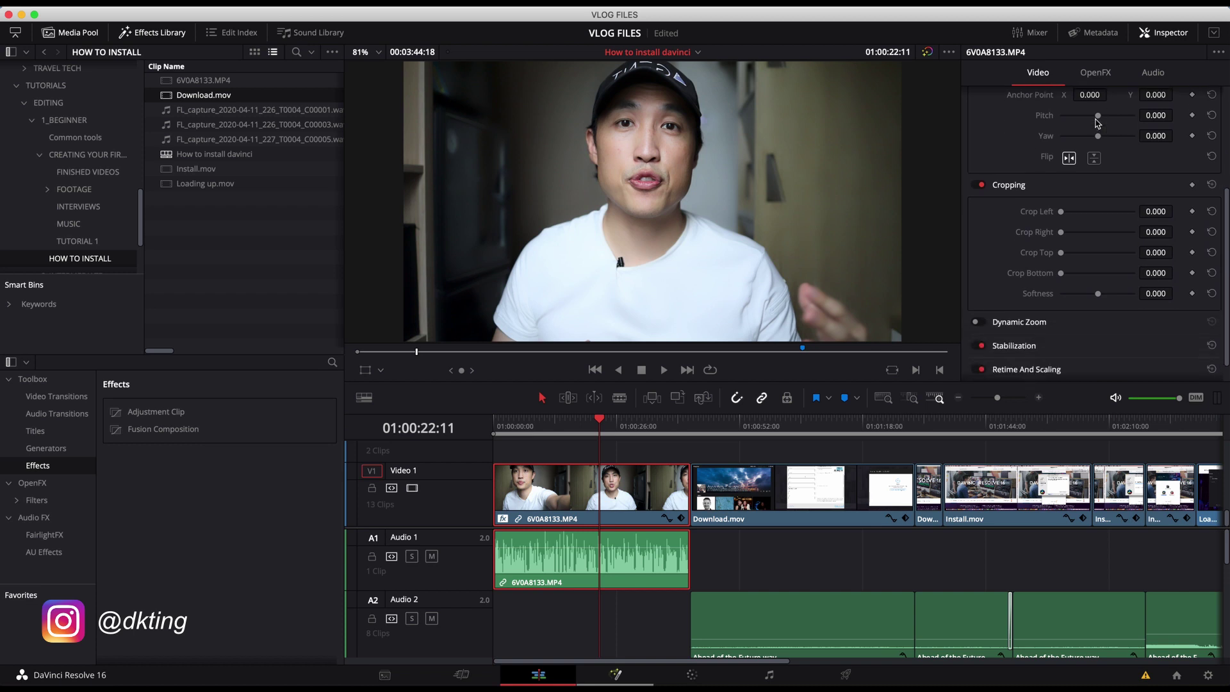
scroll(1098, 123, "up", 8)
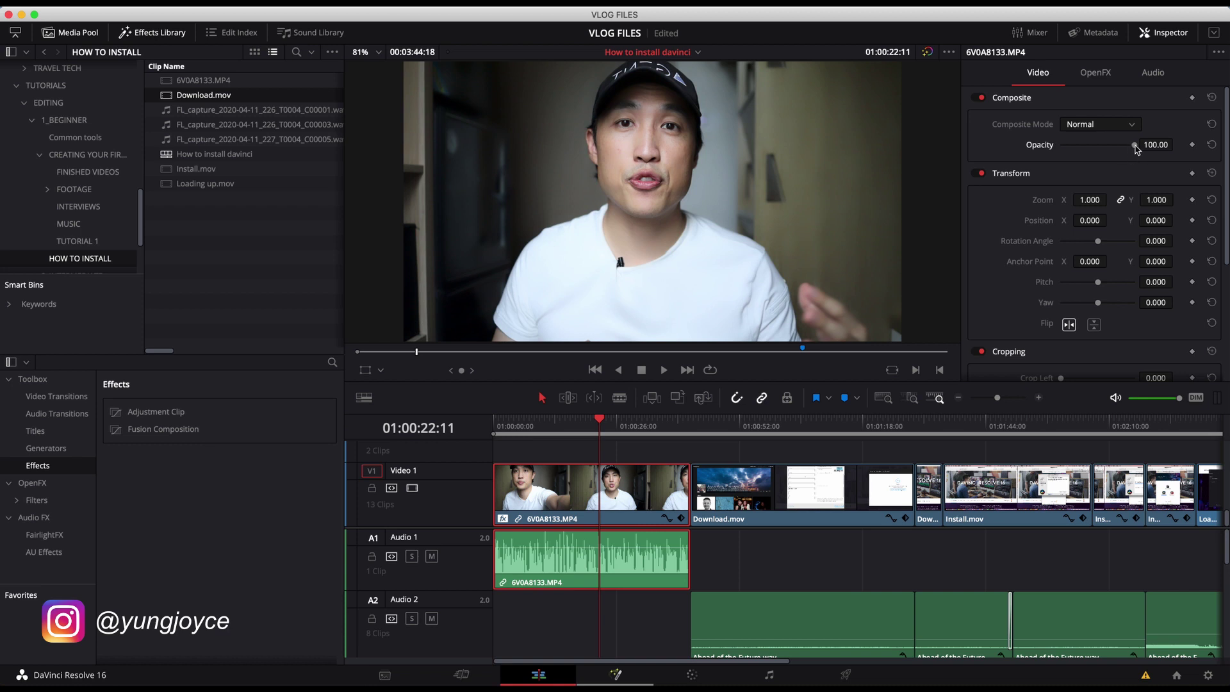
mouse_move(1136, 149)
left_mouse_down()
mouse_move(1081, 148)
mouse_move(1142, 142)
left_mouse_up()
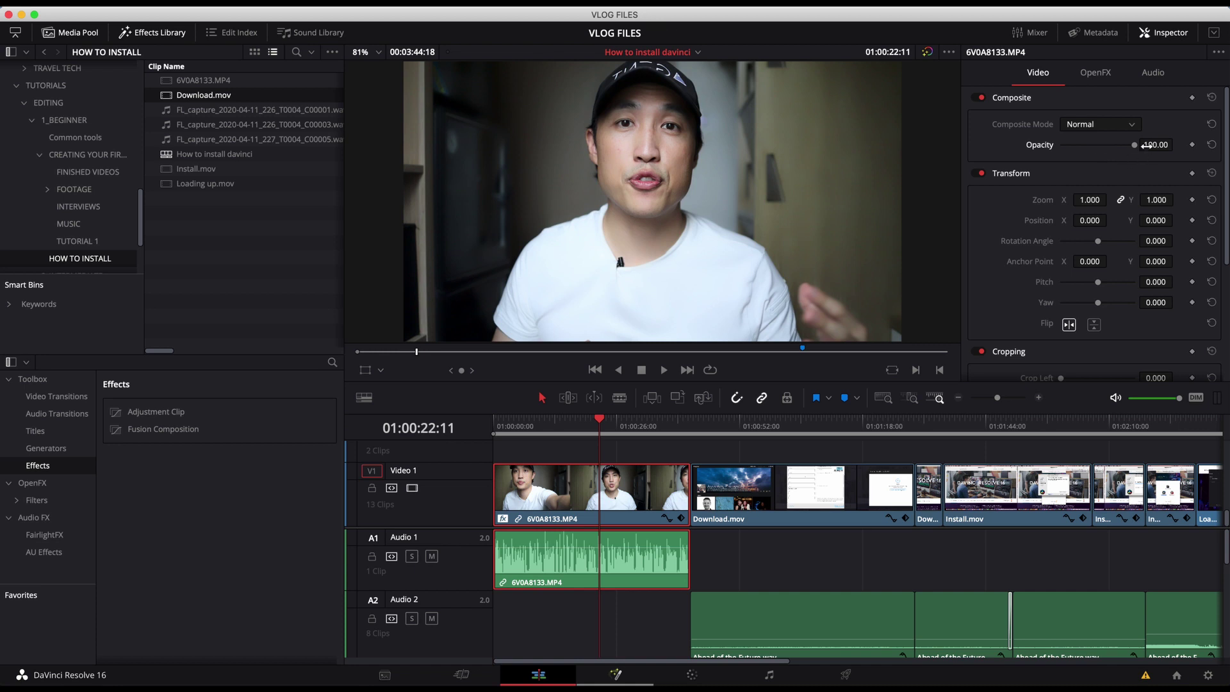
scroll(1118, 169, "down", 1)
scroll(1118, 170, "down", 2)
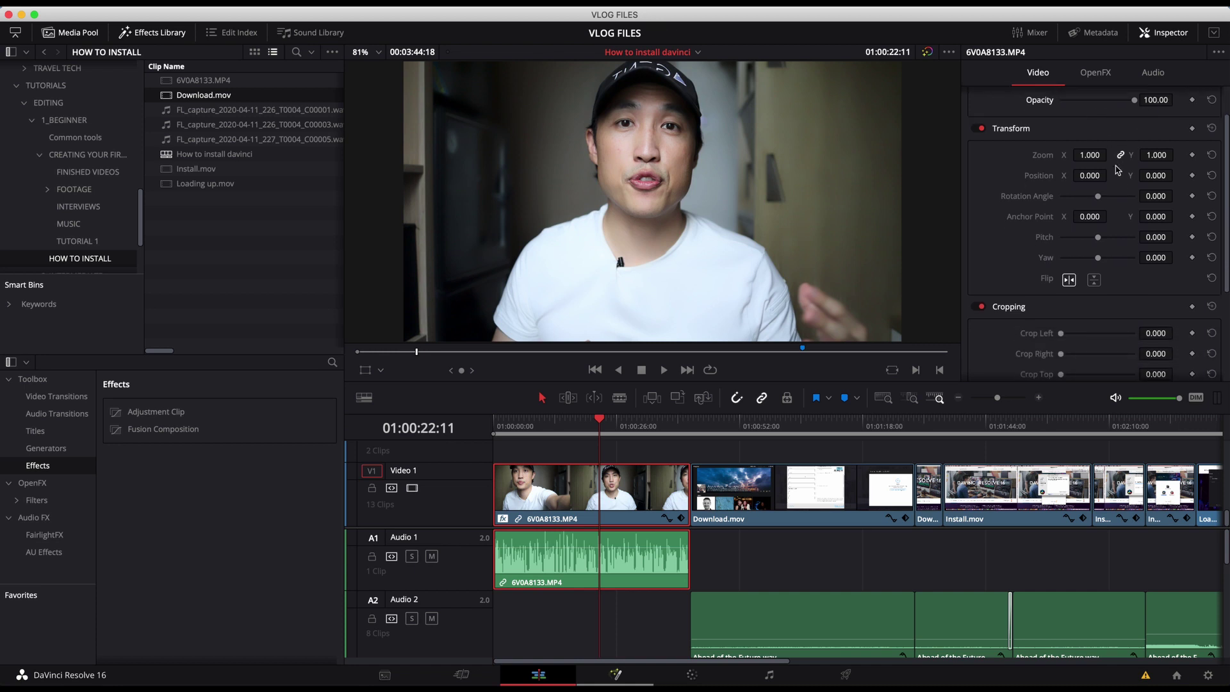
scroll(1117, 170, "down", 1)
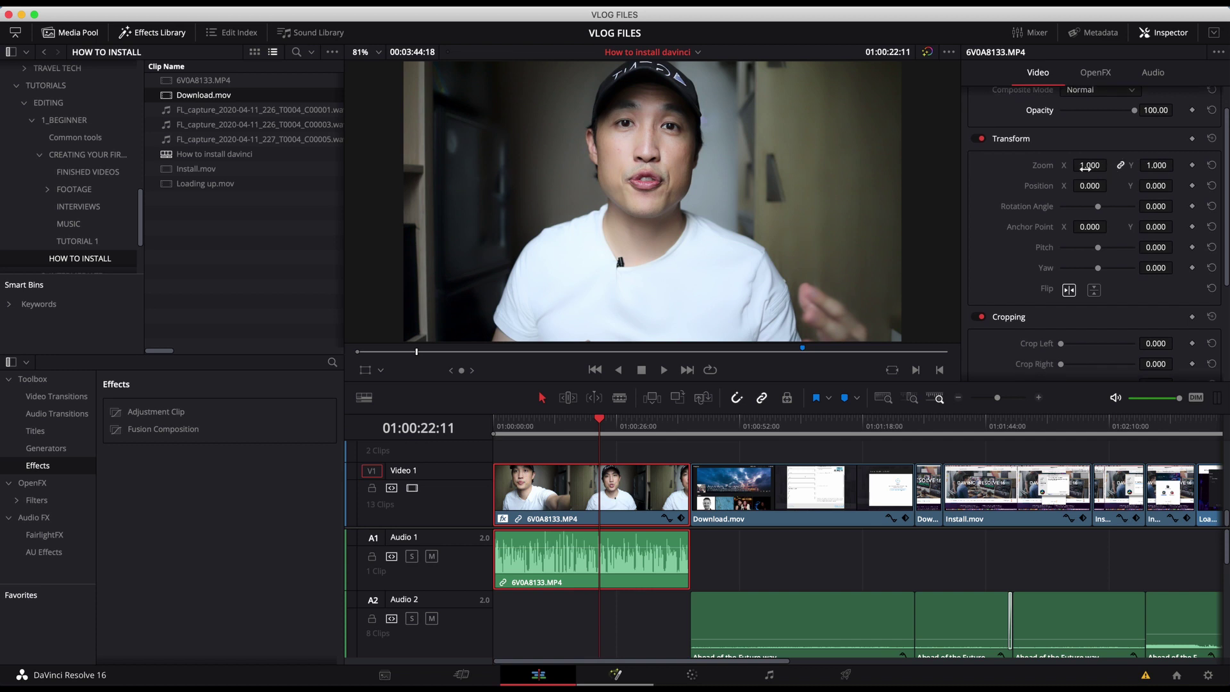
- Zoom the talking-head clip to 1.630 on both axes, undoing the first attempt
mouse_move(1089, 166)
left_mouse_down()
mouse_move(1111, 165)
mouse_move(1092, 166)
left_mouse_up()
key("super+z")
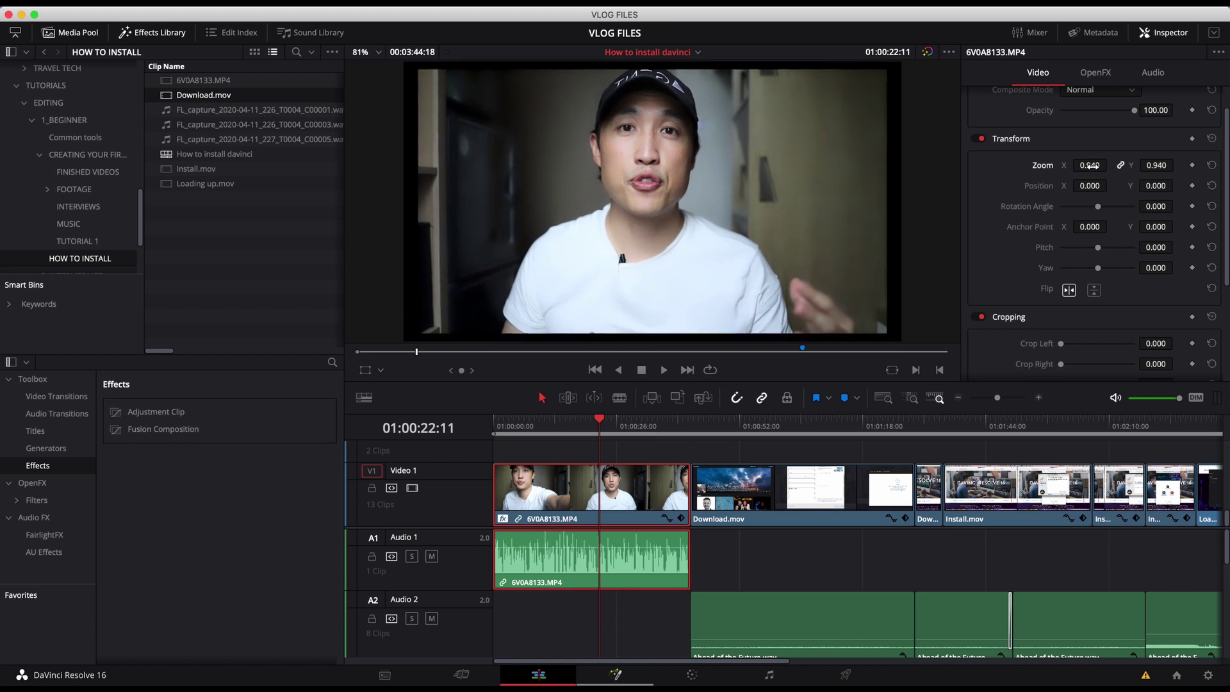
left_click_drag(1091, 166, 1094, 166)
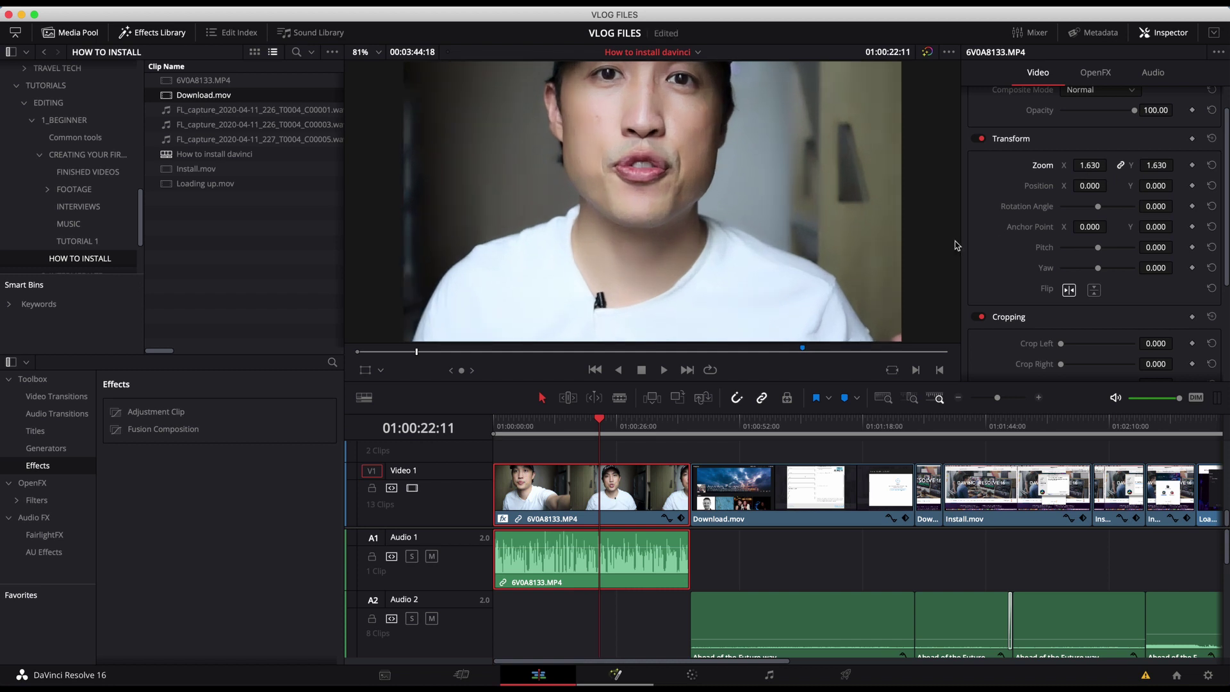
left_click_drag(577, 424, 578, 428)
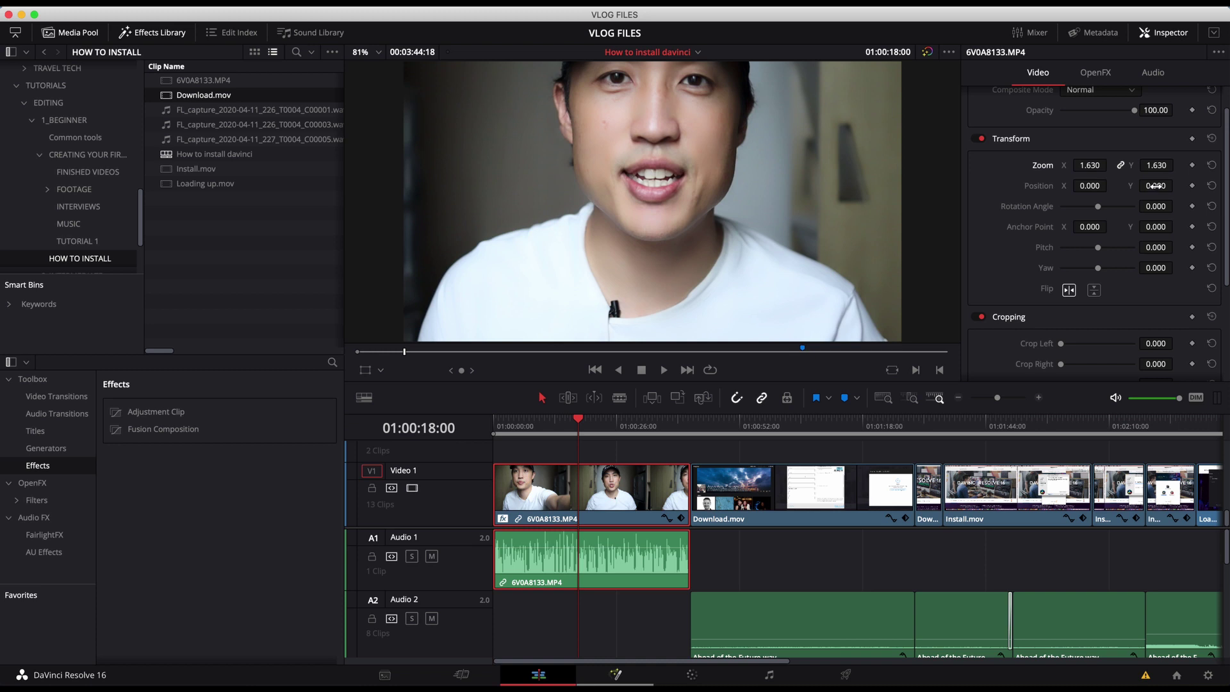
- Move the clip to position 329, -325 and try Rotation Angle values, ending near -89.4
mouse_move(1157, 185)
left_mouse_down()
mouse_move(1131, 186)
mouse_move(1177, 185)
mouse_move(1159, 190)
left_mouse_up()
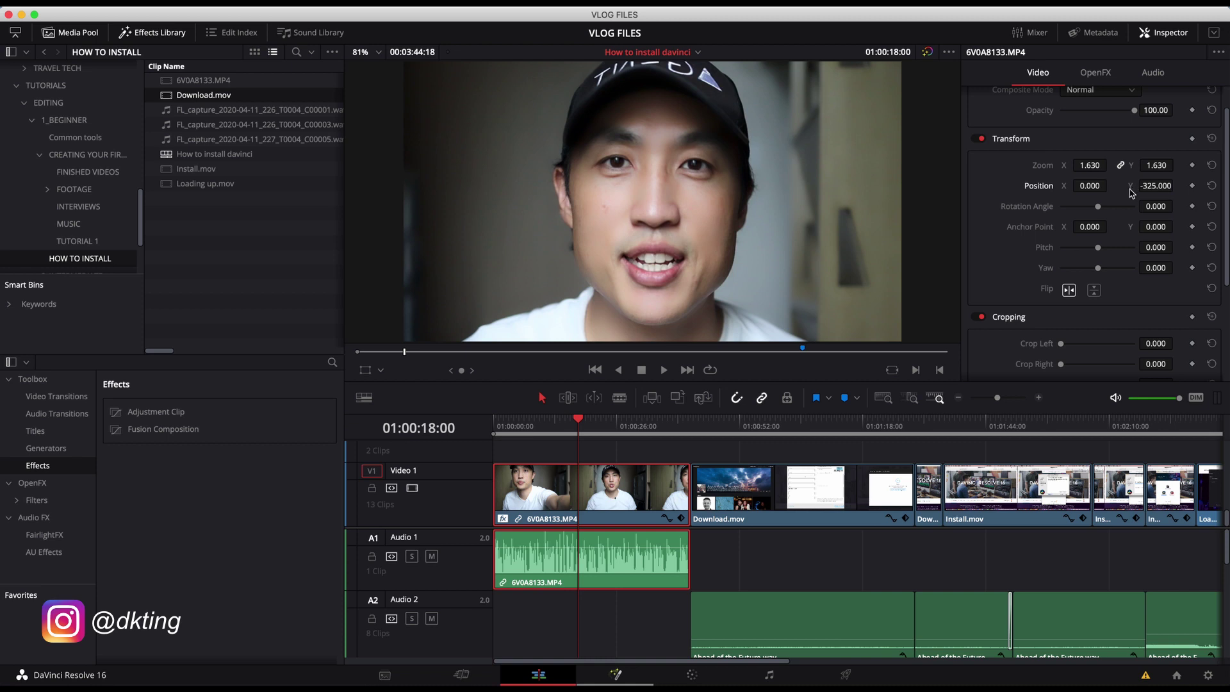
left_click_drag(1090, 187, 1111, 186)
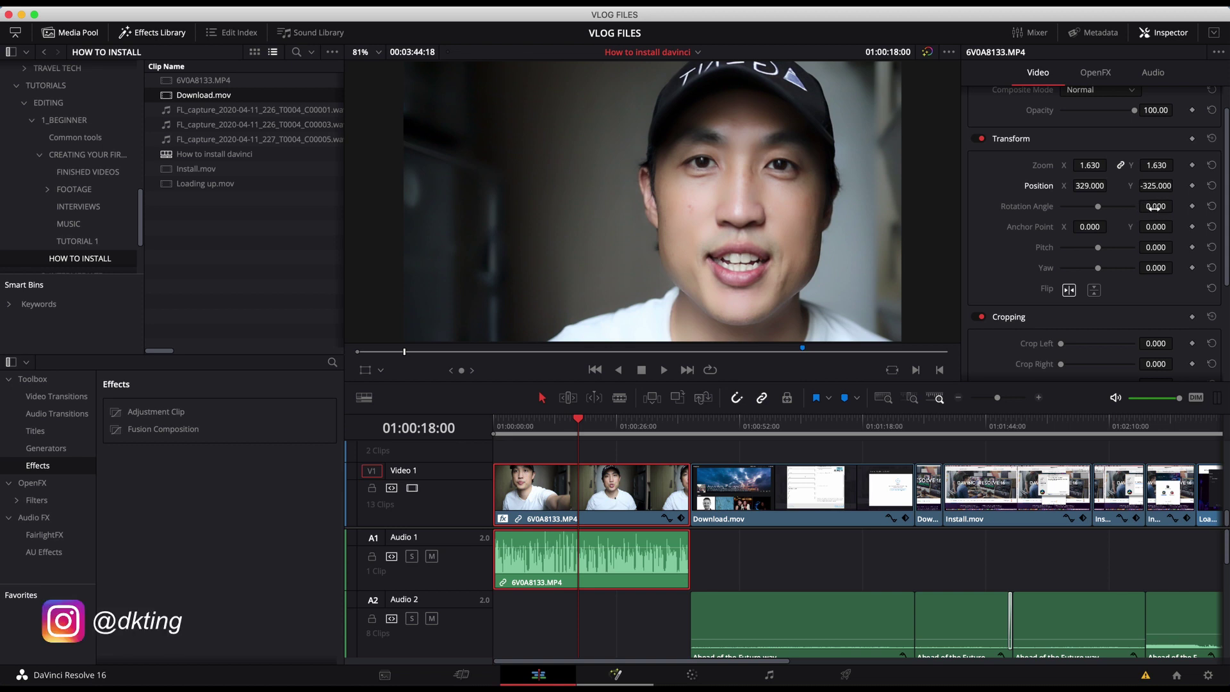
mouse_move(1155, 207)
left_mouse_down()
mouse_move(1176, 206)
mouse_move(1157, 213)
left_mouse_up()
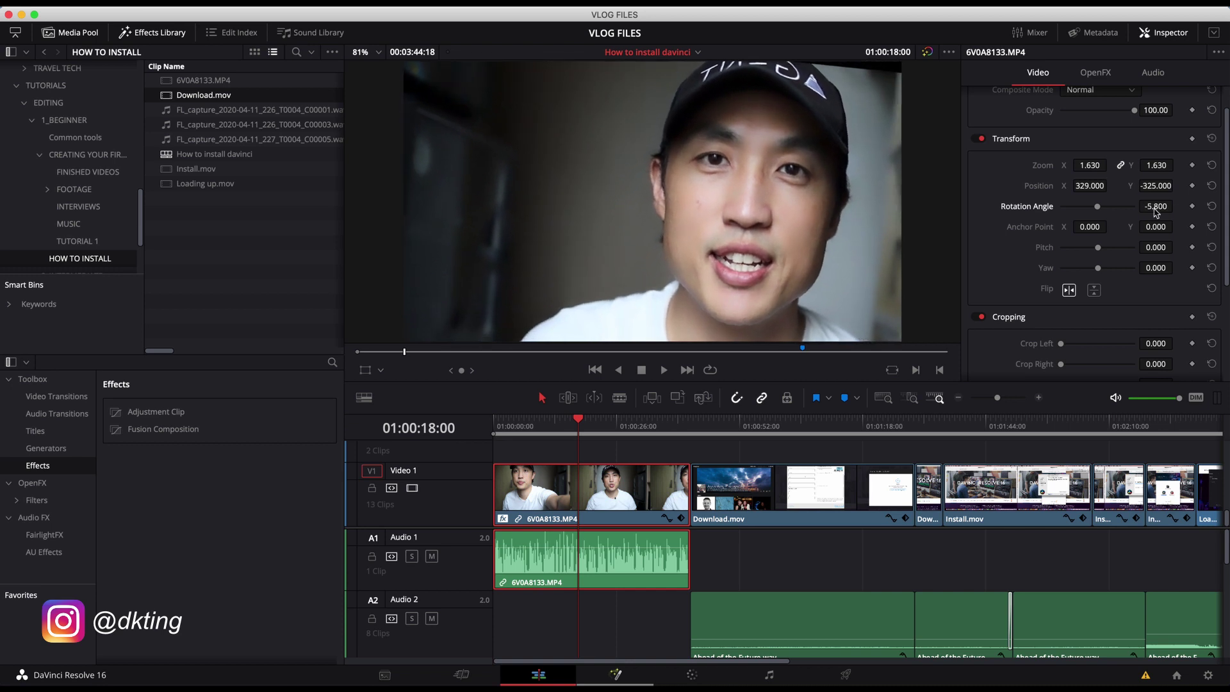
double_click(1156, 206)
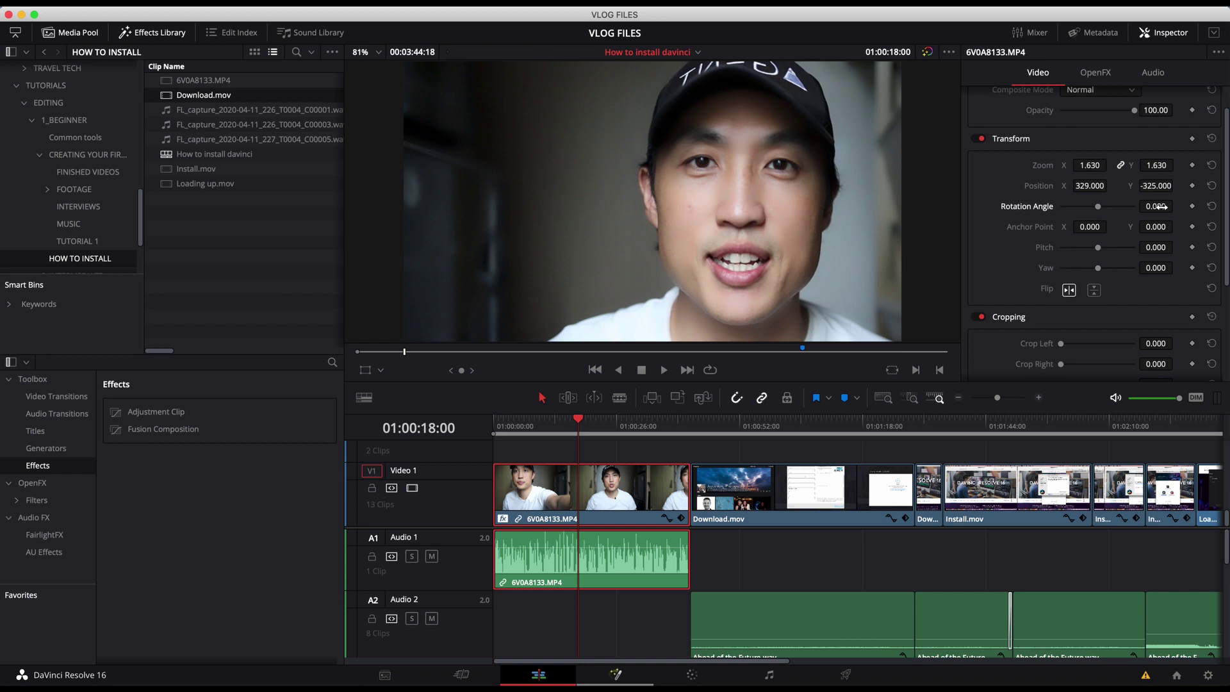
mouse_move(1157, 206)
left_mouse_down()
mouse_move(1108, 206)
mouse_move(1183, 206)
mouse_move(1164, 212)
left_mouse_up()
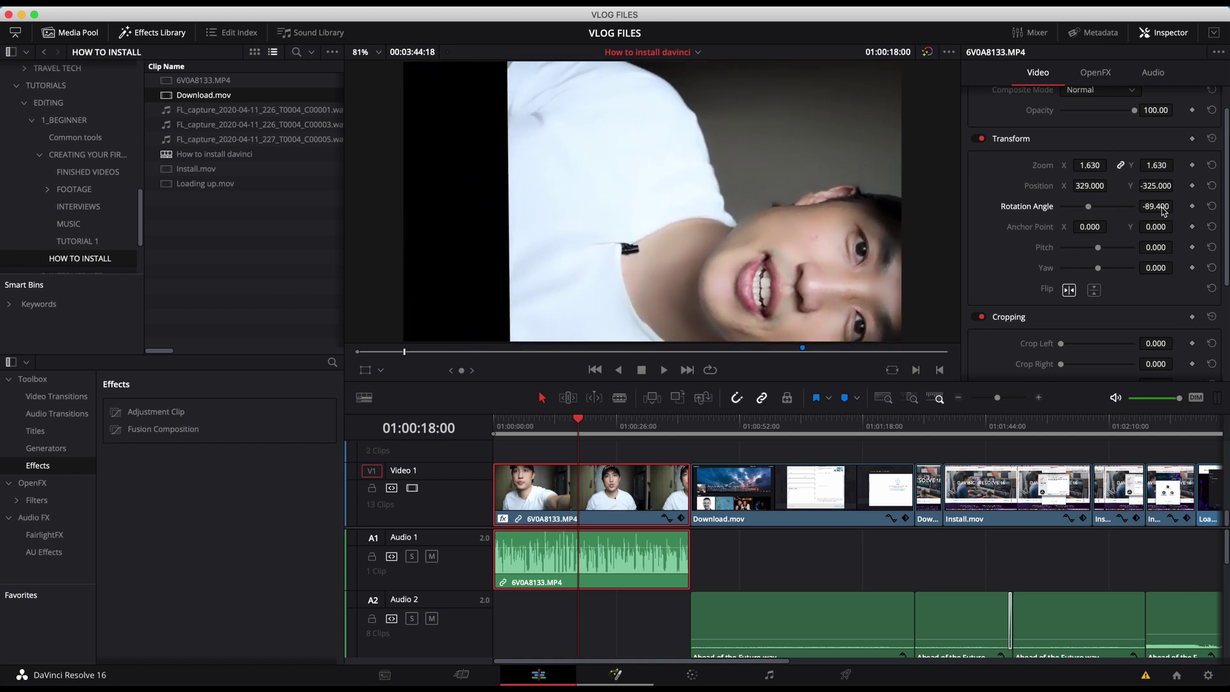
- Reset rotation to 0.000 and adjust Zoom, keeping position 329, -325
double_click(1130, 209)
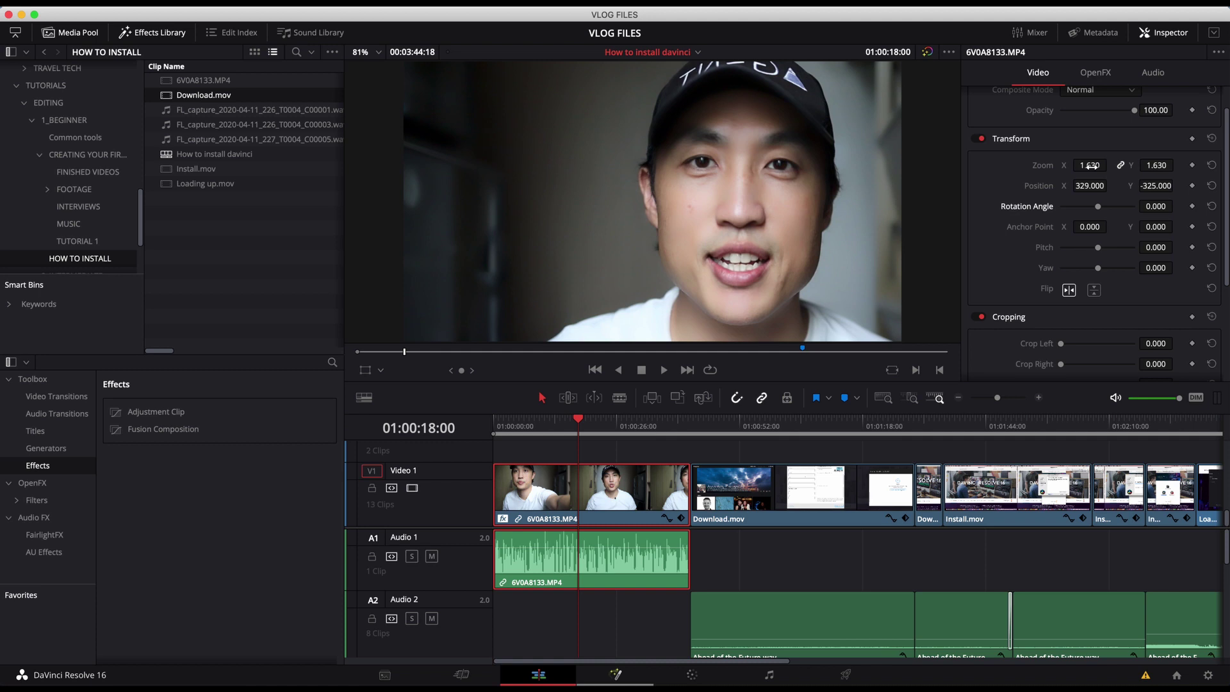
mouse_move(1092, 166)
left_mouse_down()
mouse_move(1111, 165)
mouse_move(1094, 171)
left_mouse_up()
- Reset zoom and position to 0, 0, test Anchor Point X, and mirror the image horizontally
left_click(1212, 165)
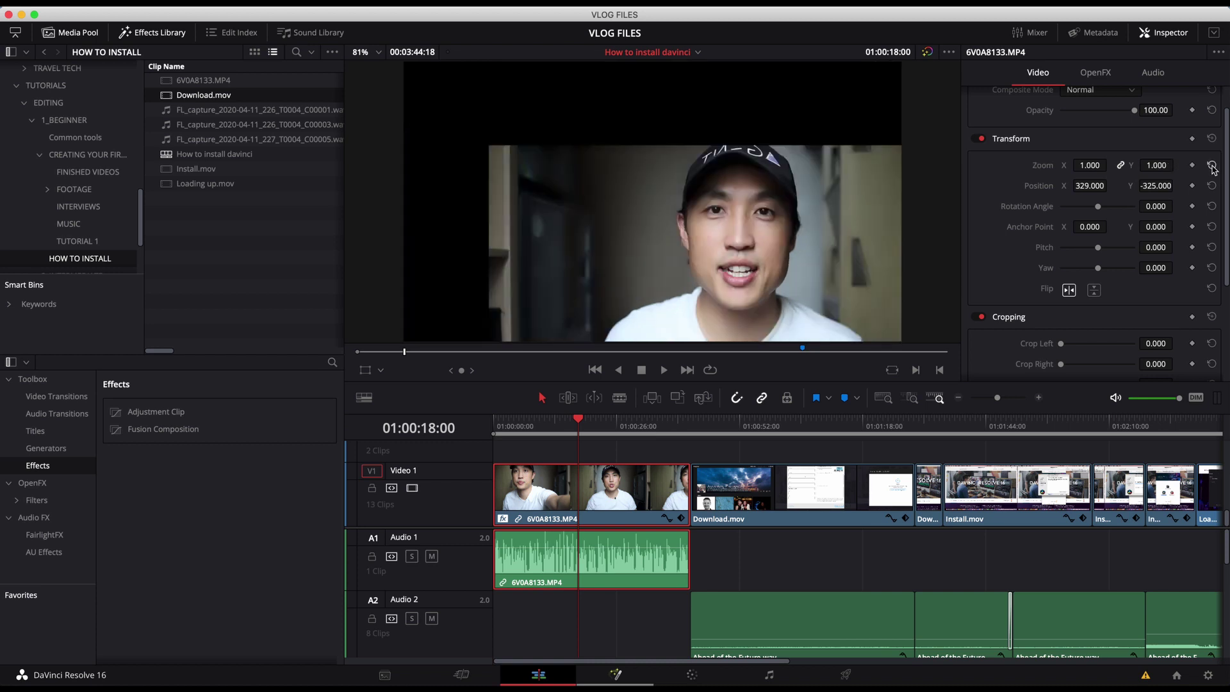
left_click(1212, 185)
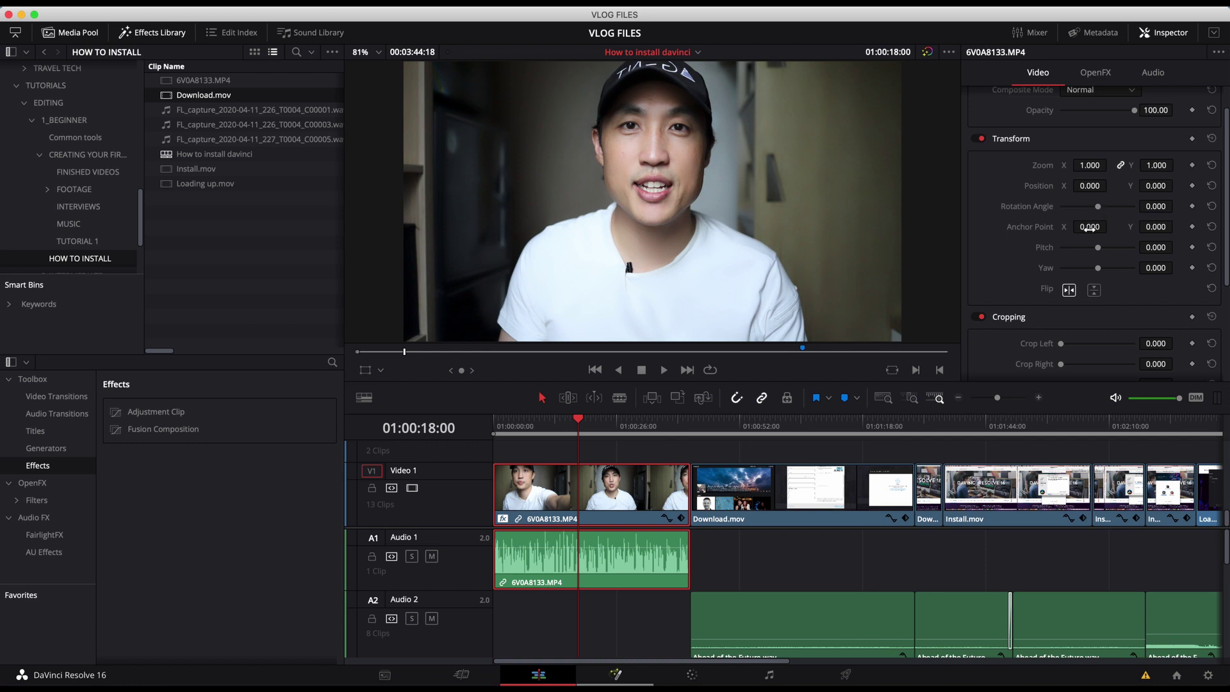
left_click_drag(1090, 227, 1098, 270)
left_click(1069, 291)
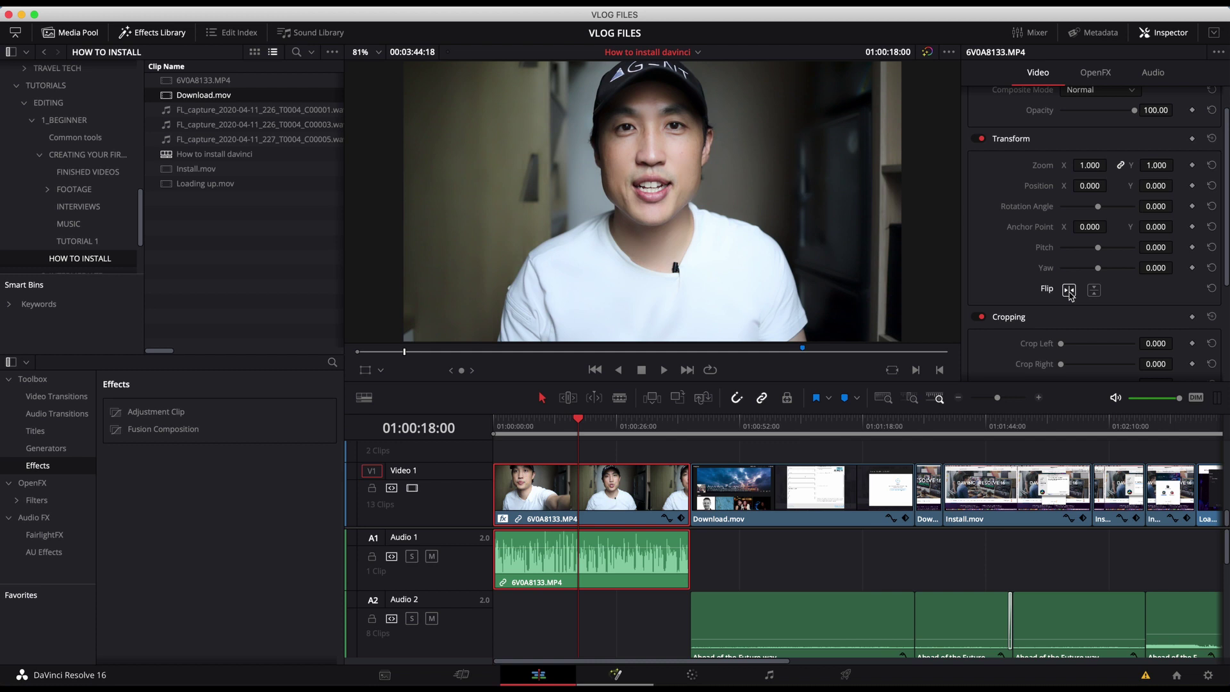
left_click(1068, 290)
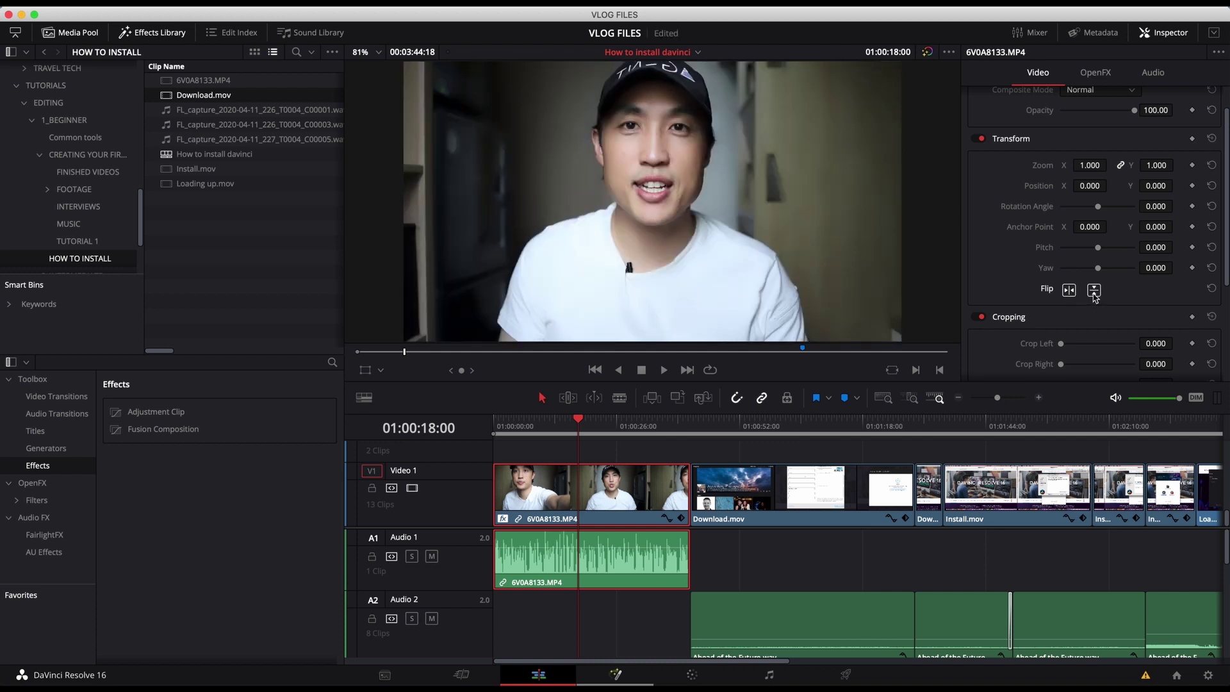
left_click(1094, 291)
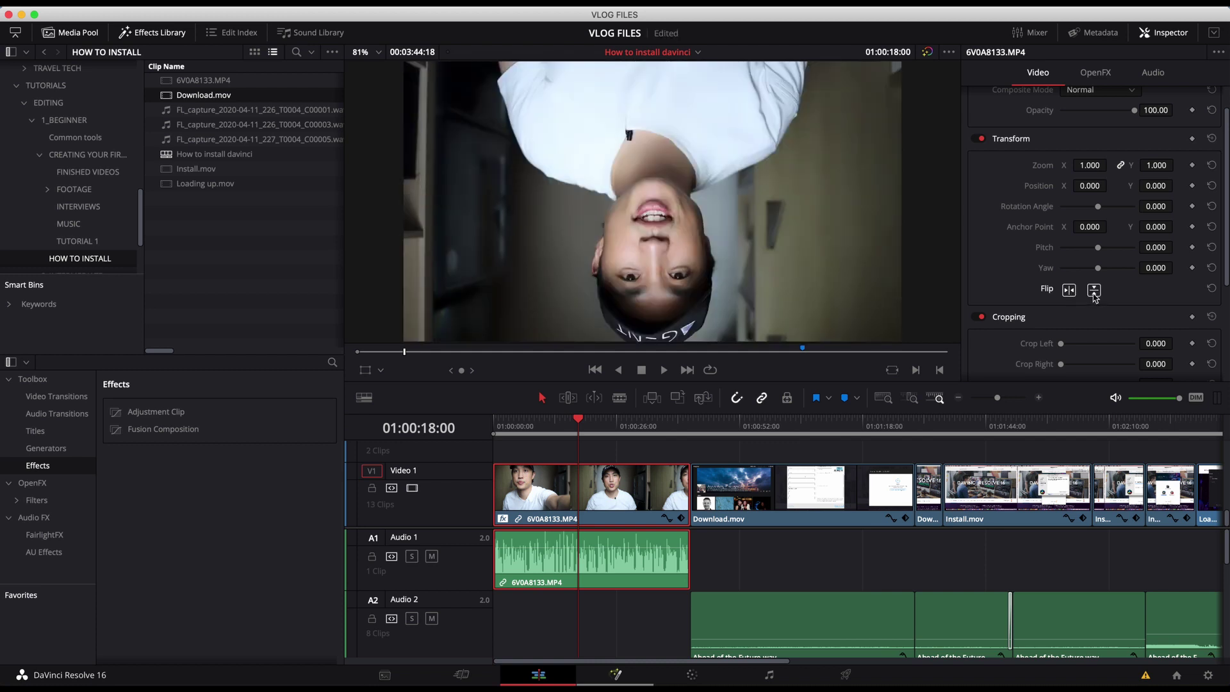
left_click(1095, 291)
scroll(1081, 238, "down", 3)
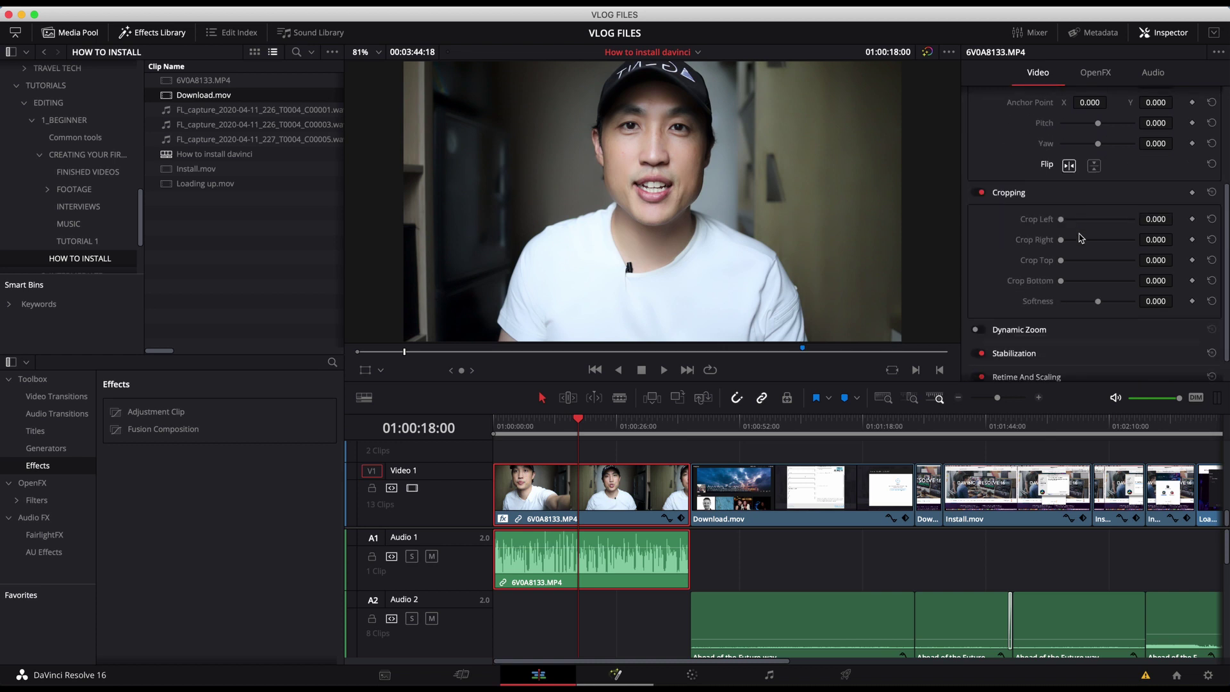
scroll(1082, 239, "up", 2)
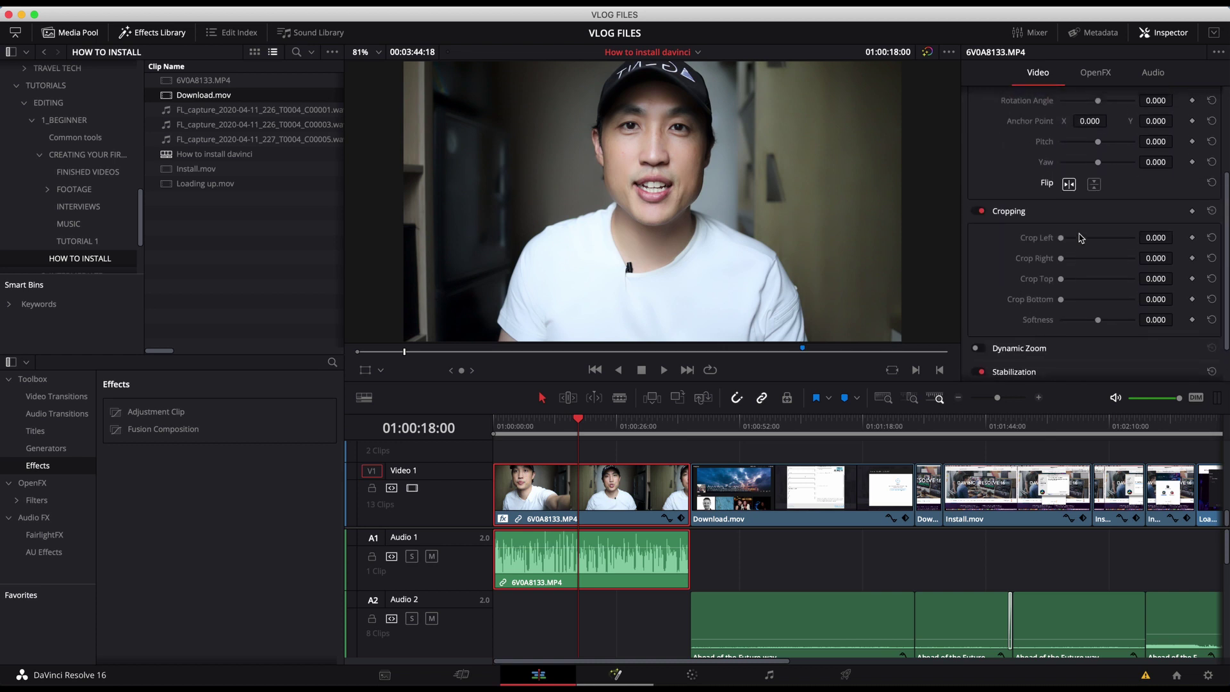
left_click(1095, 184)
left_click(1095, 184)
scroll(1134, 218, "up", 2)
scroll(1132, 211, "up", 2)
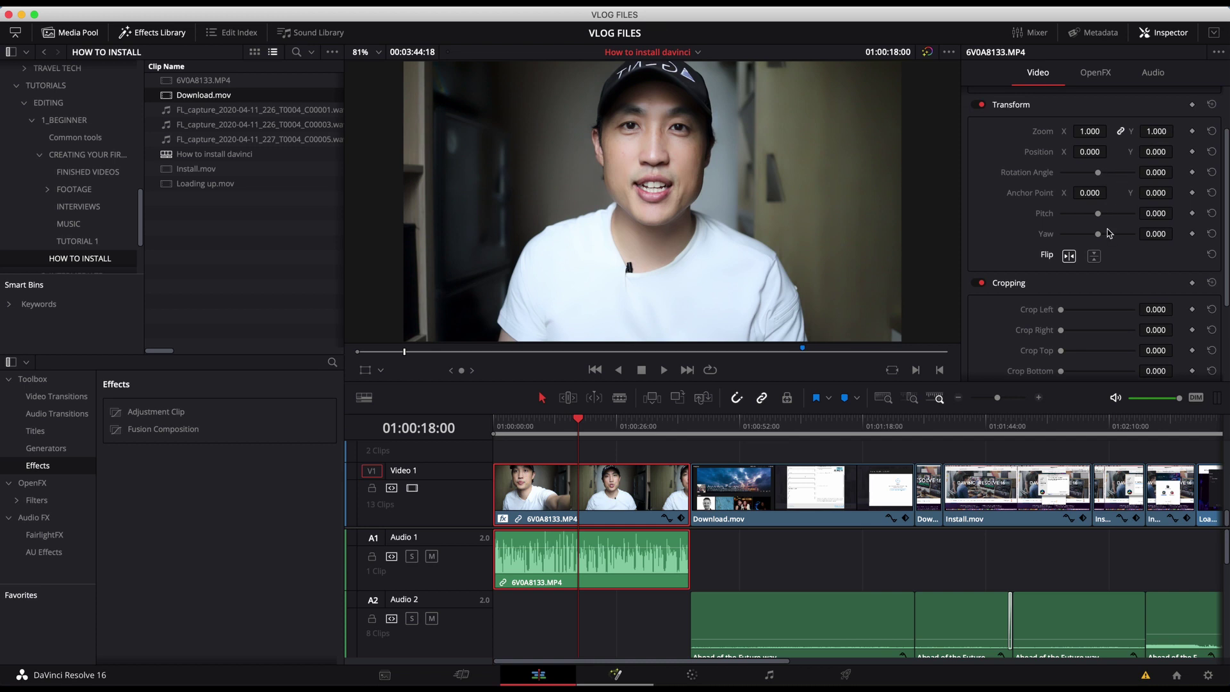
scroll(1109, 234, "down", 4)
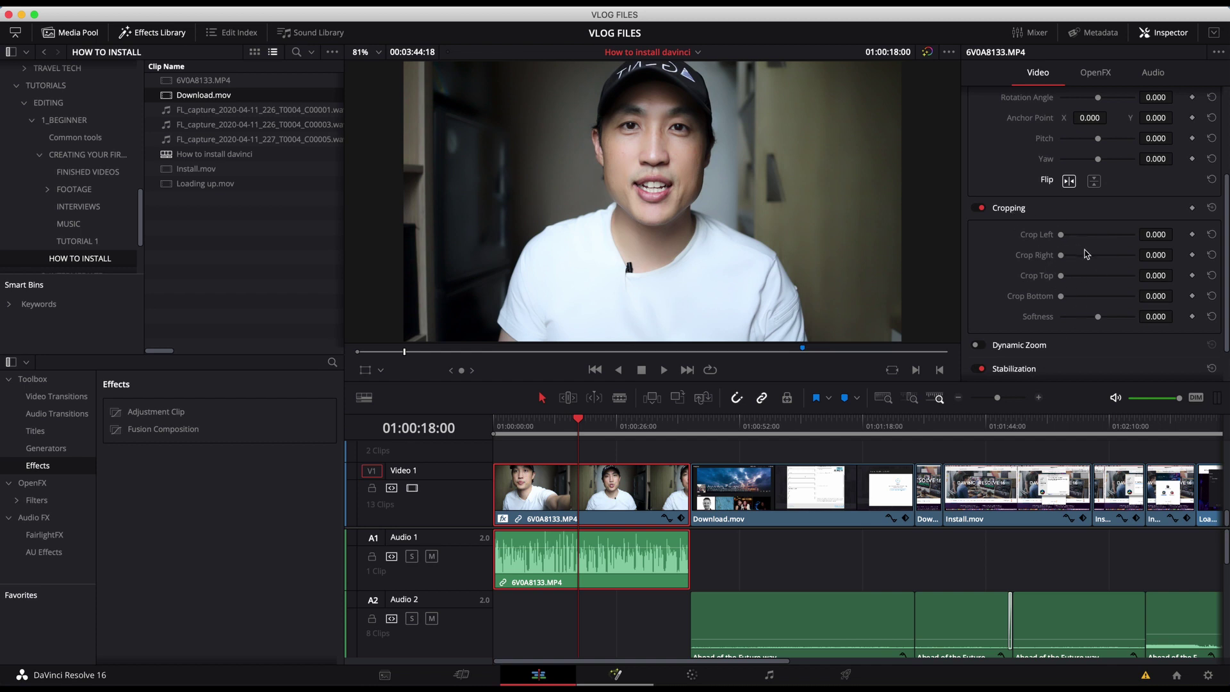
scroll(1088, 254, "up", 1)
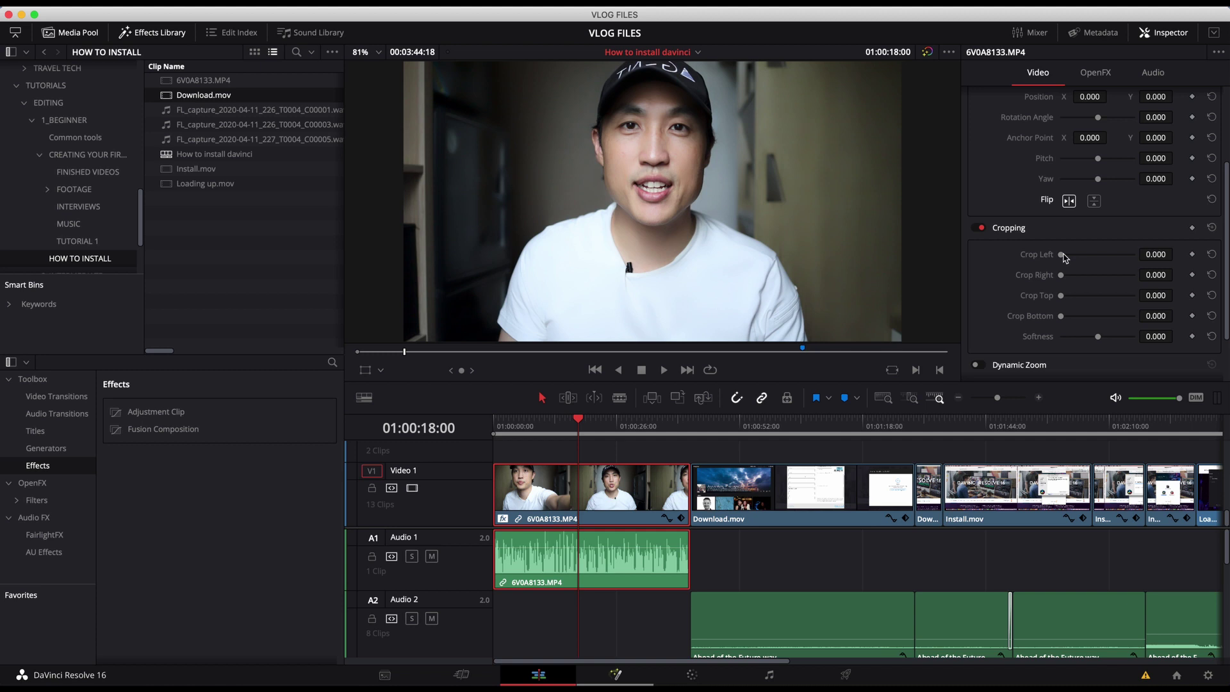
- Crop the clip to left 384, right 500.9, top 9.4 and bottom 272.3
scroll(751, 509, "up", 5)
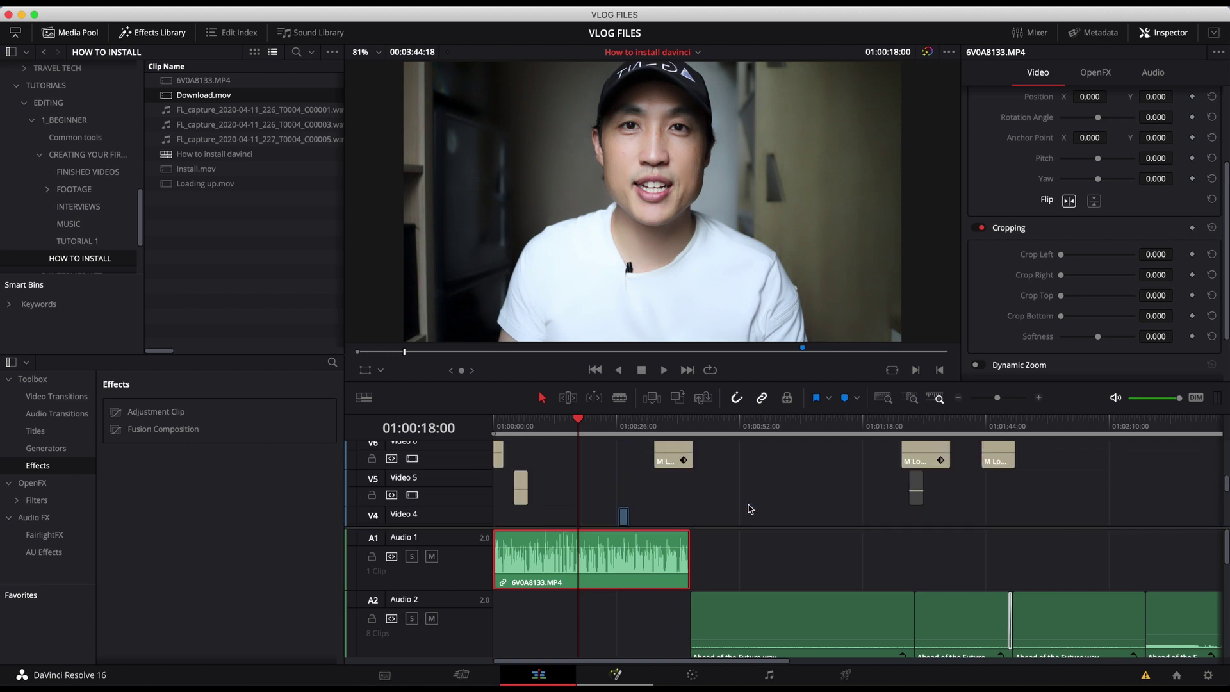
scroll(751, 509, "down", 5)
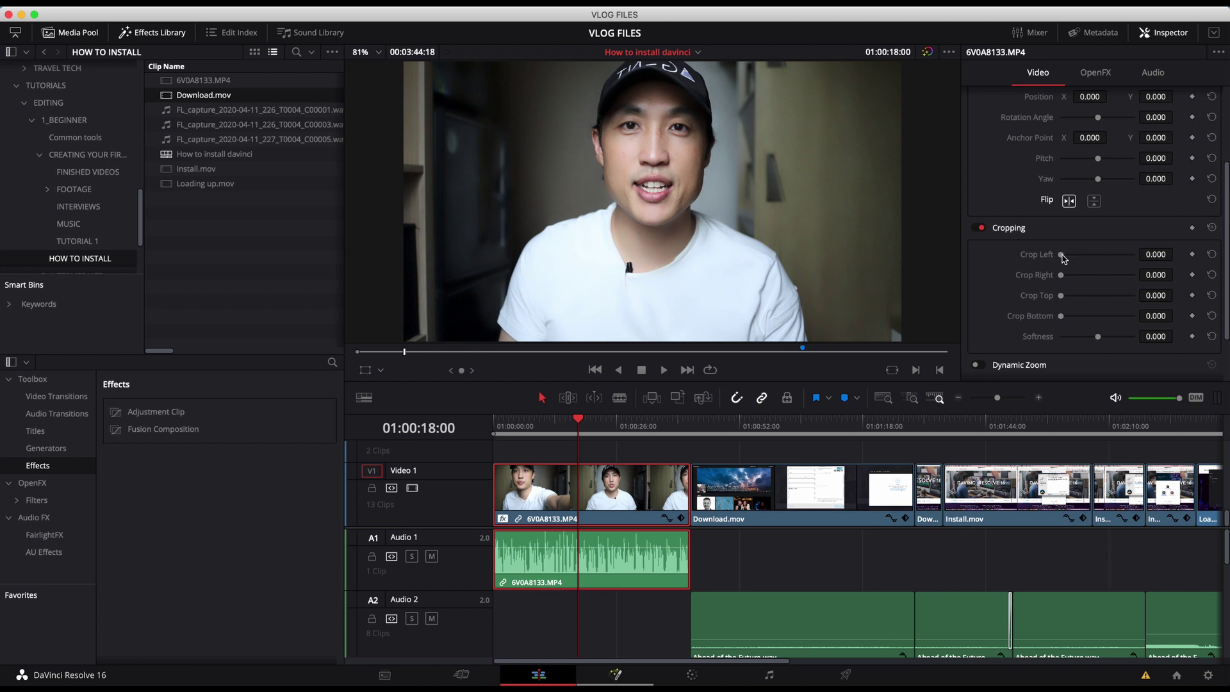
left_click_drag(1061, 255, 1082, 319)
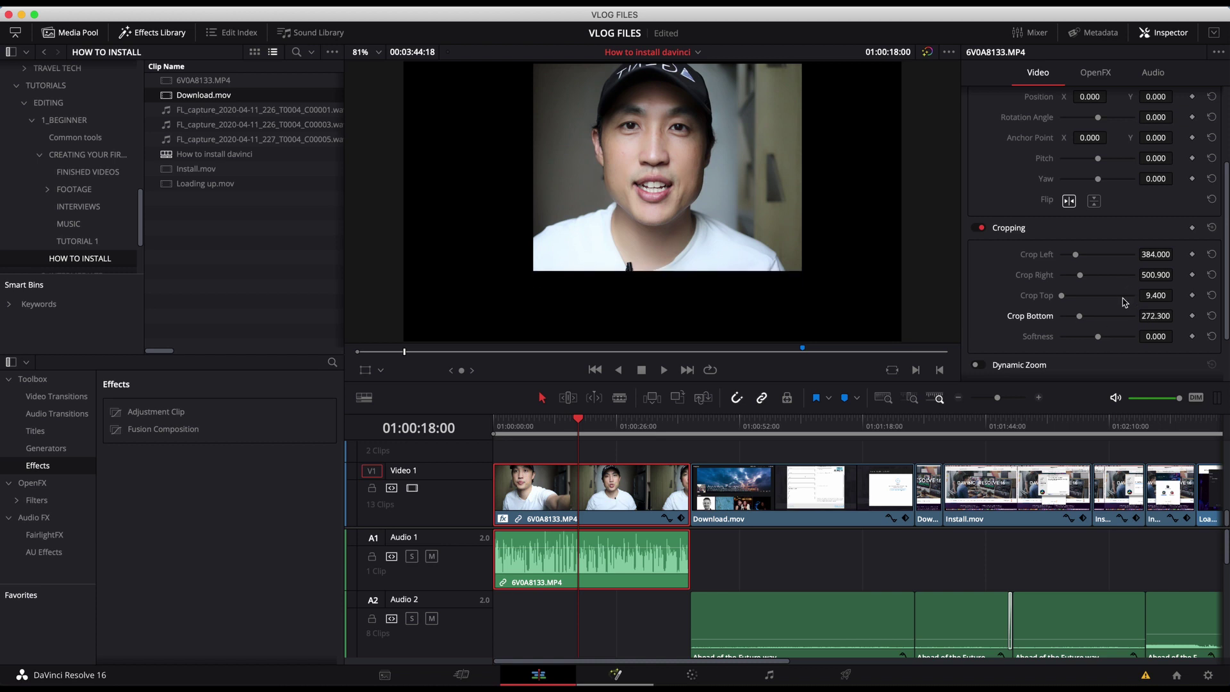
scroll(1123, 302, "up", 3)
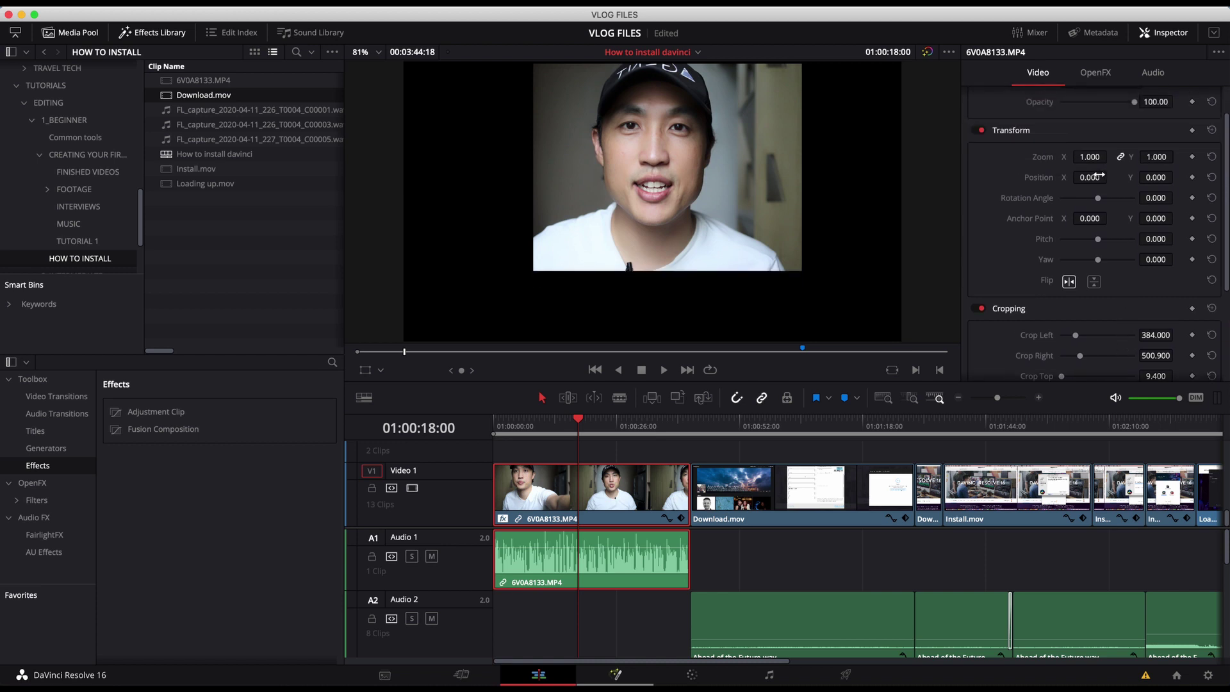
- Set zoom to 0.360 and position to -708, -364 for a lower-left inset
left_click_drag(1099, 176, 1164, 182)
scroll(1118, 210, "down", 2)
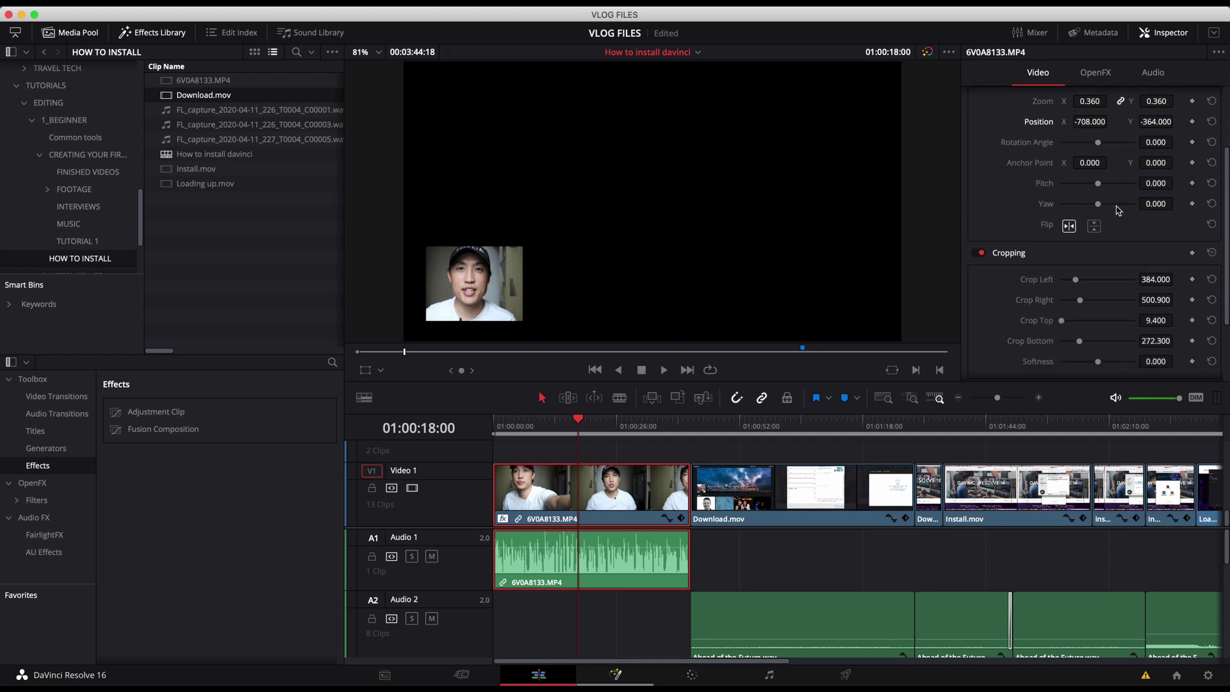
scroll(1118, 211, "down", 3)
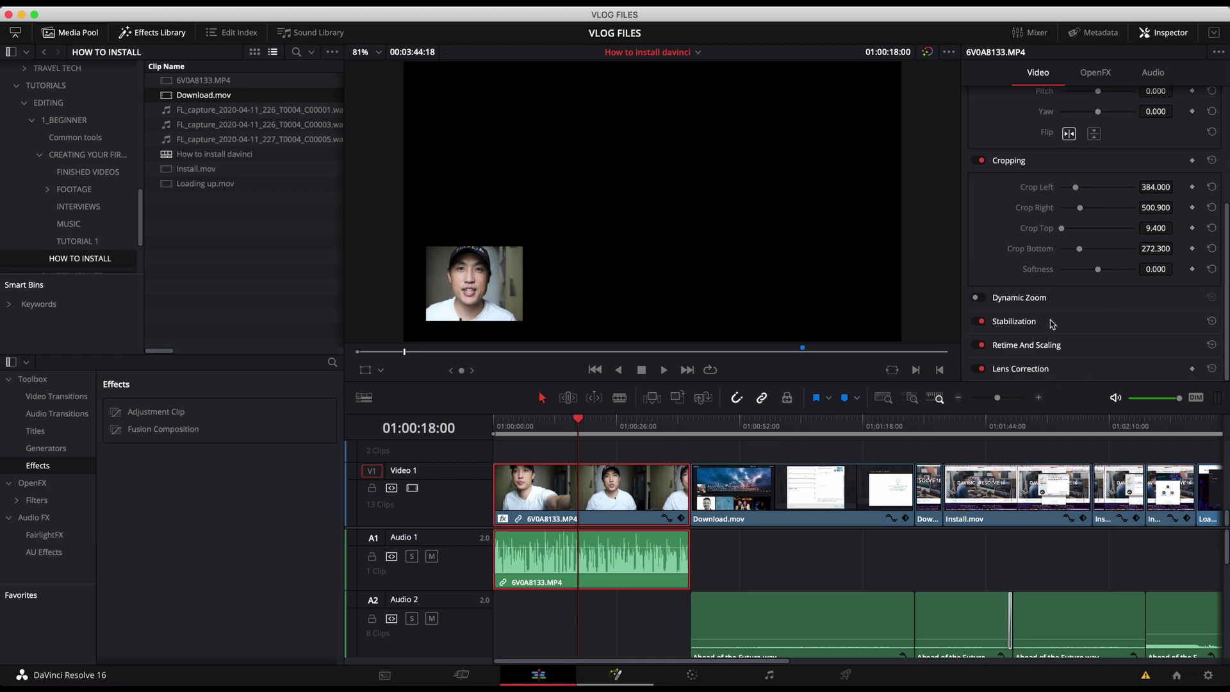
- Expand the Stabilization section and review its settings
left_click(1098, 324)
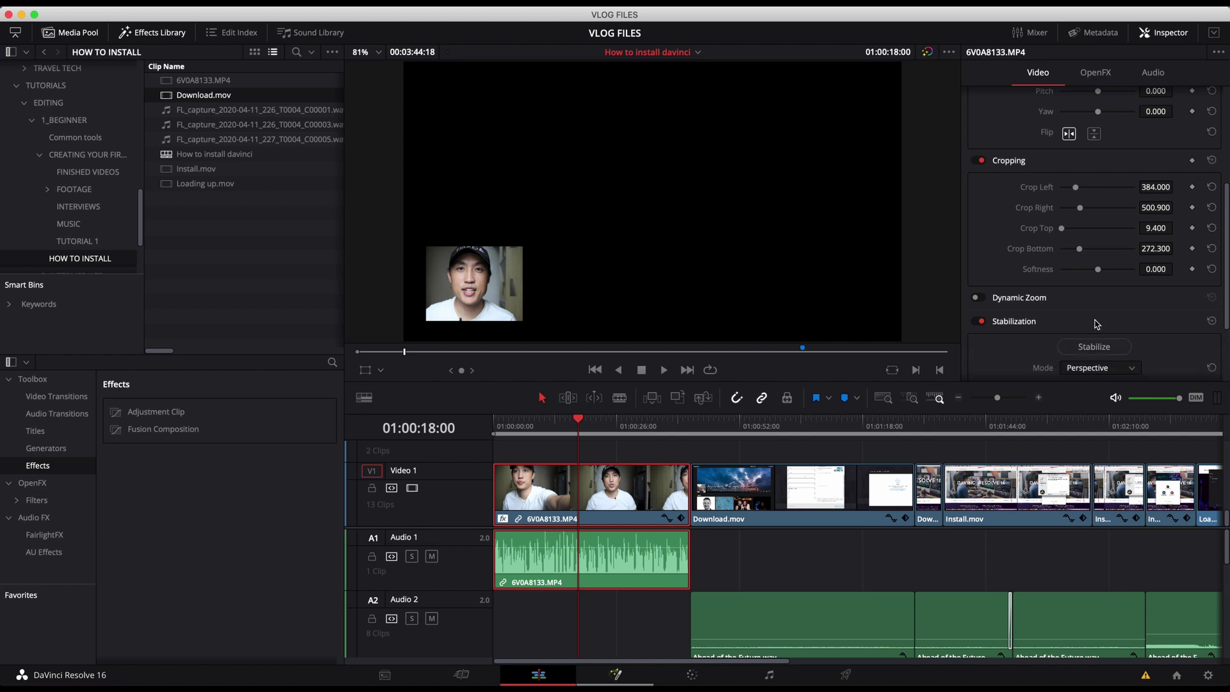
scroll(1097, 324, "down", 2)
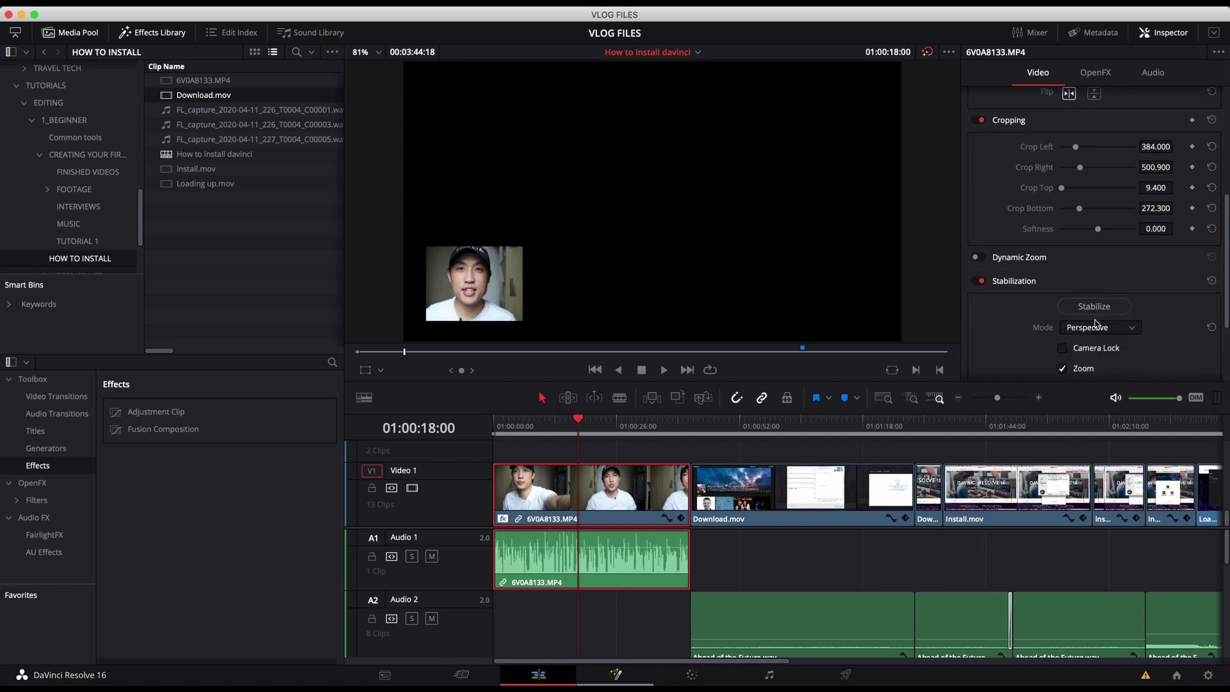
scroll(1097, 324, "down", 1)
scroll(1098, 324, "down", 1)
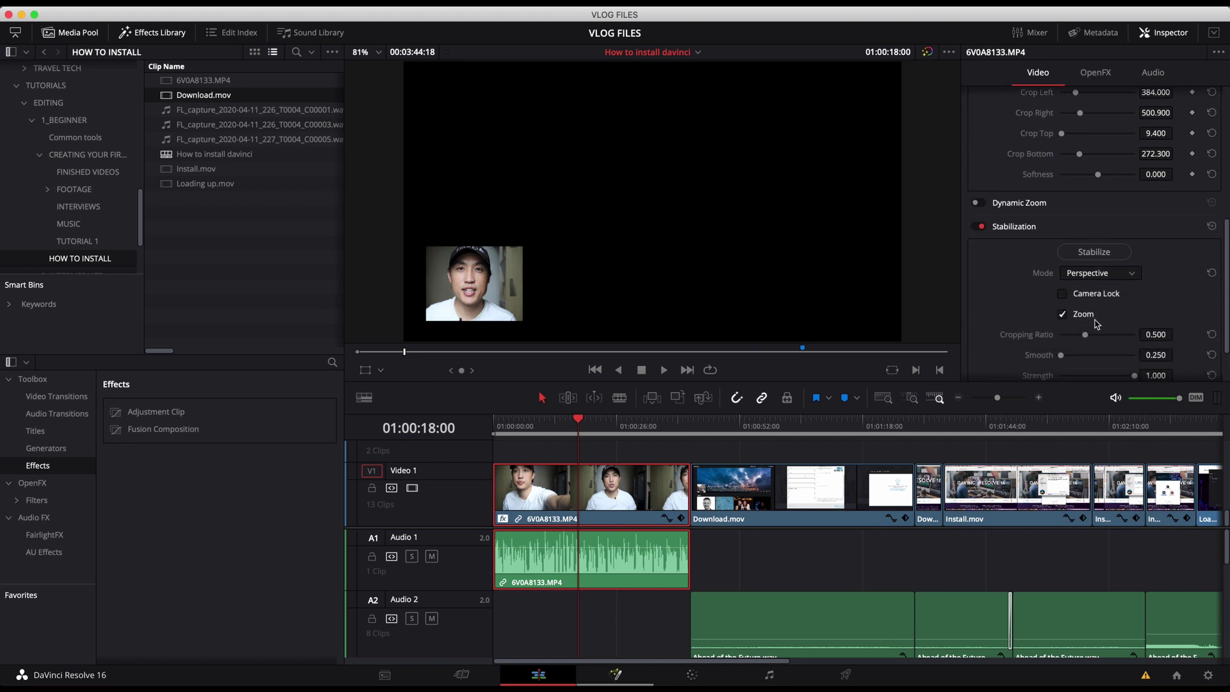
scroll(1097, 325, "down", 2)
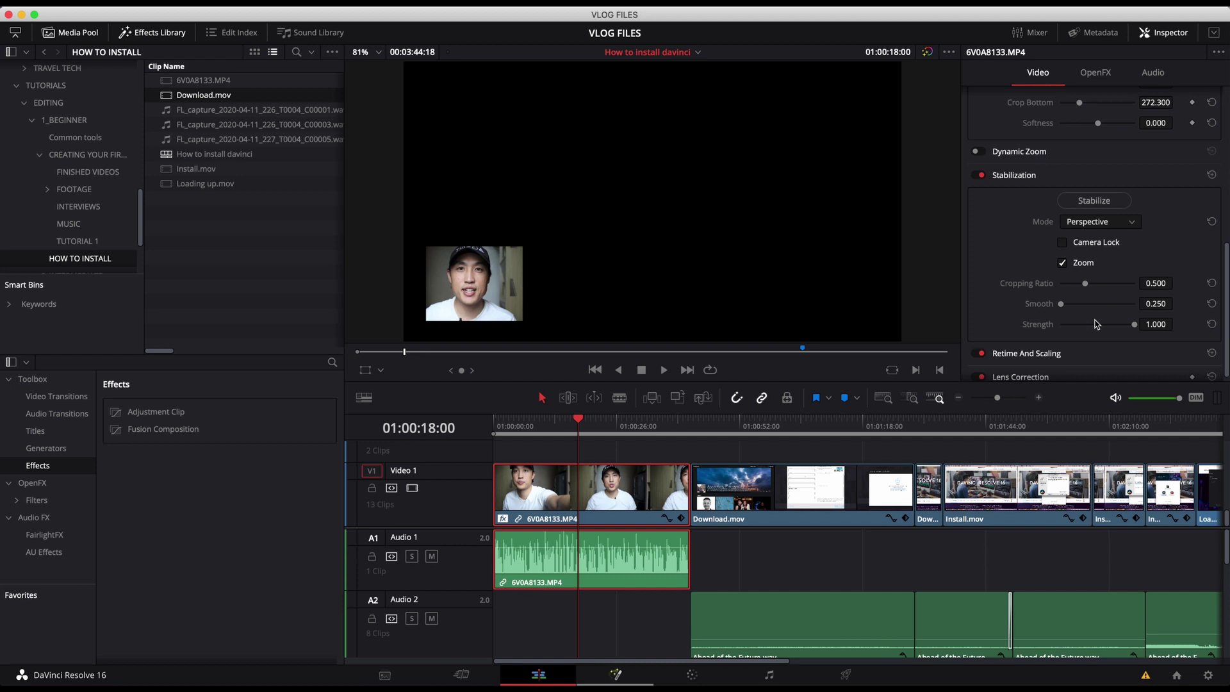
scroll(1097, 324, "up", 2)
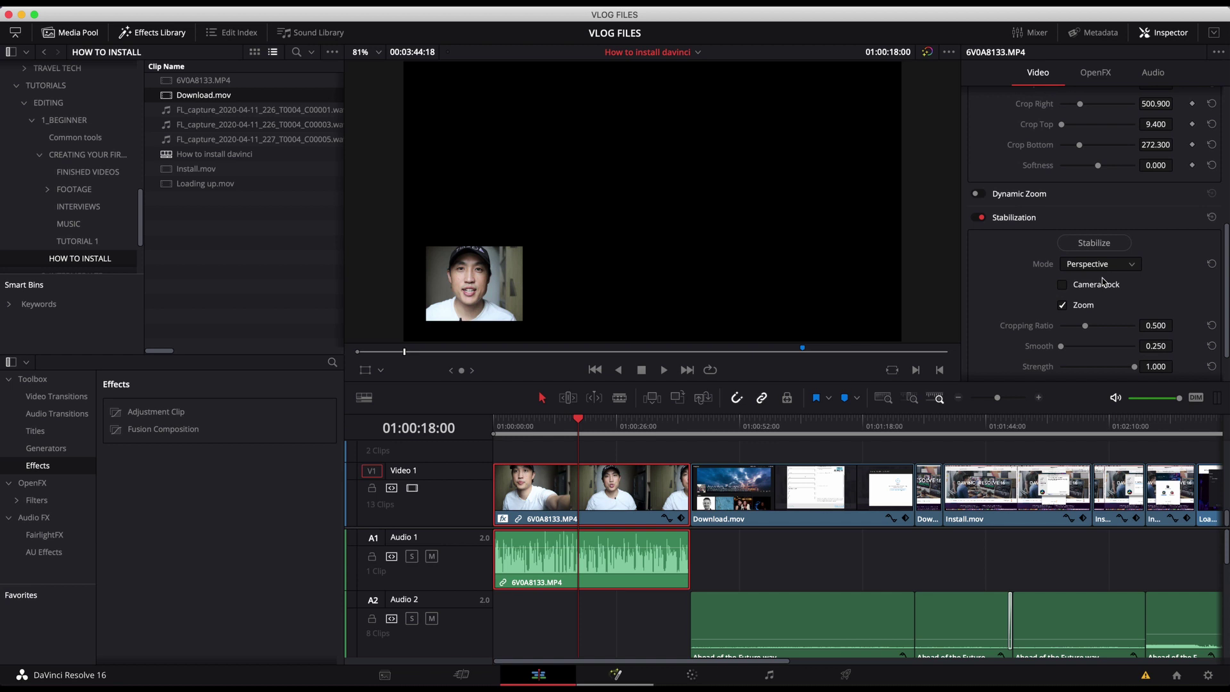
scroll(1103, 282, "down", 2)
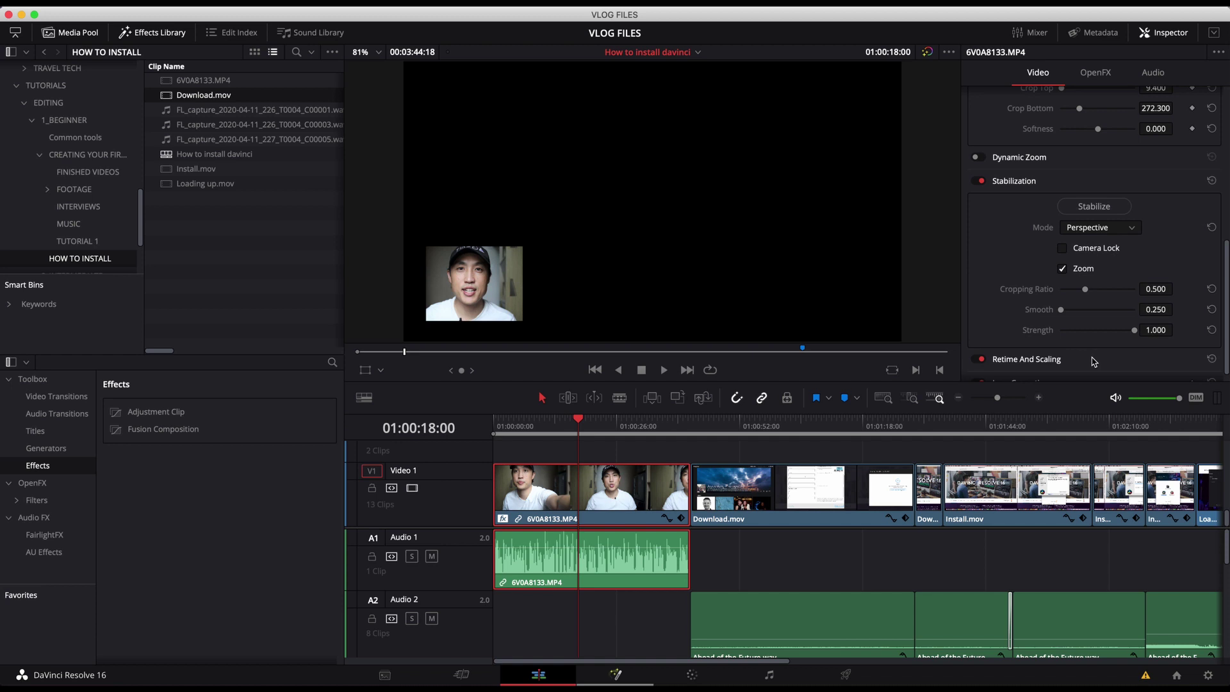
scroll(1094, 359, "down", 1)
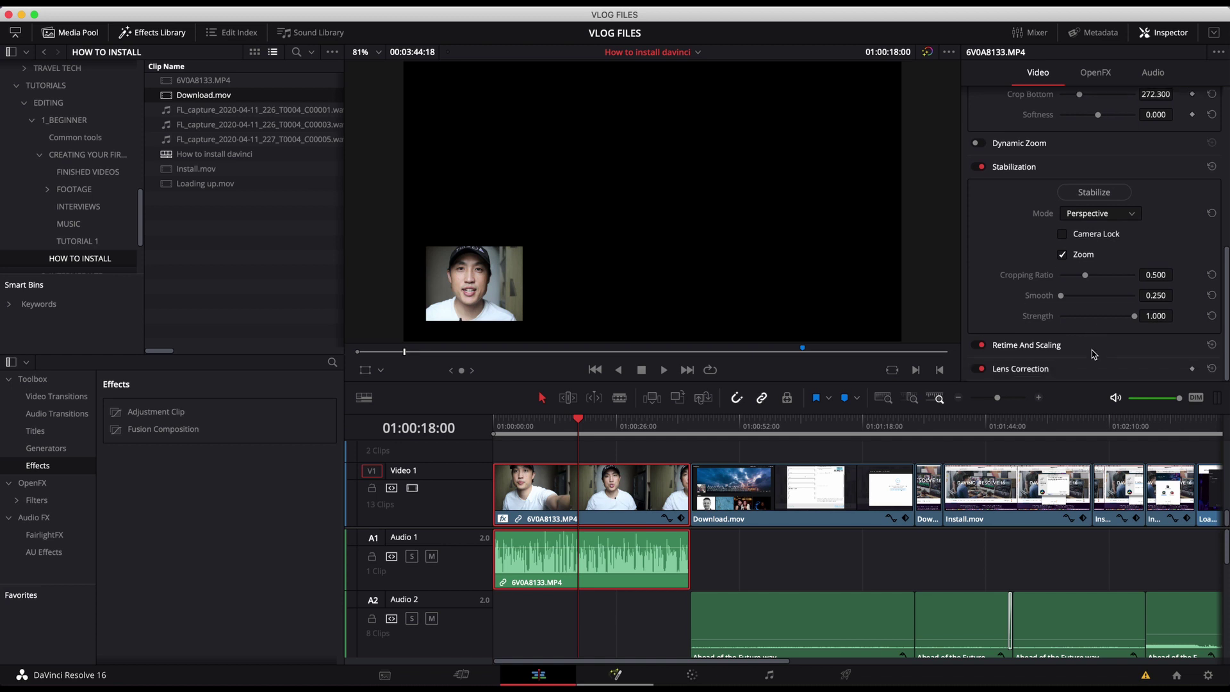
- Disable stabilization and expand the Retime And Scaling settings
left_click(981, 169)
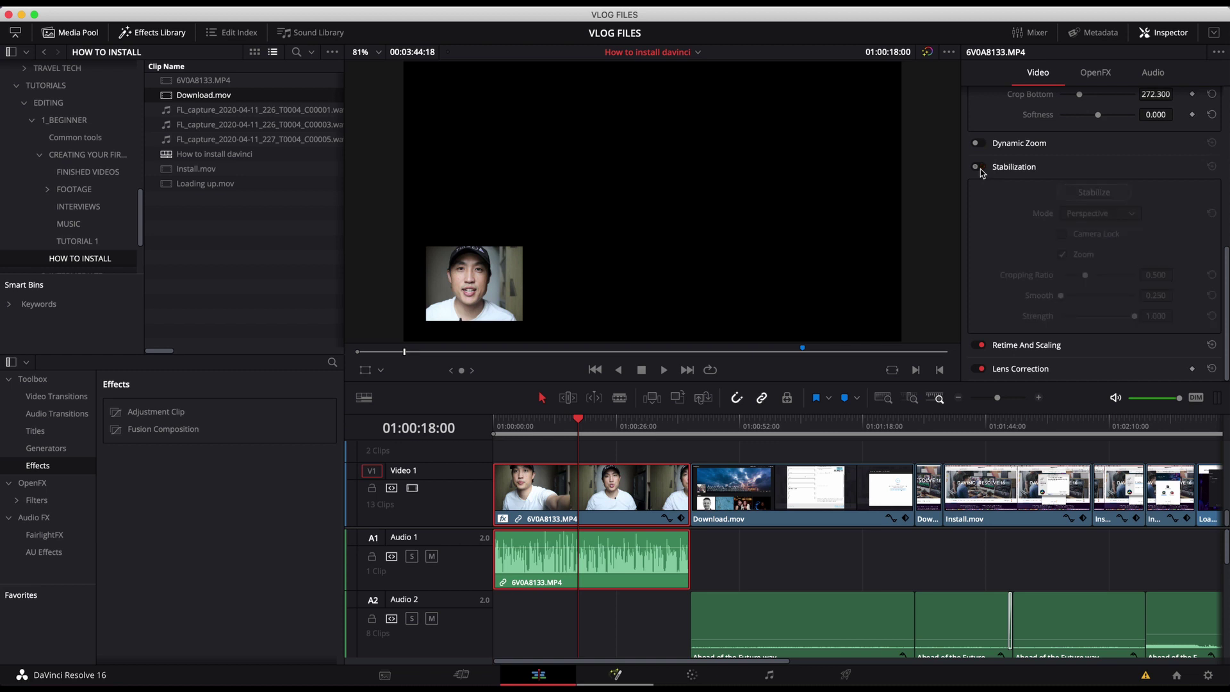
left_click(1092, 347)
scroll(1091, 347, "down", 5)
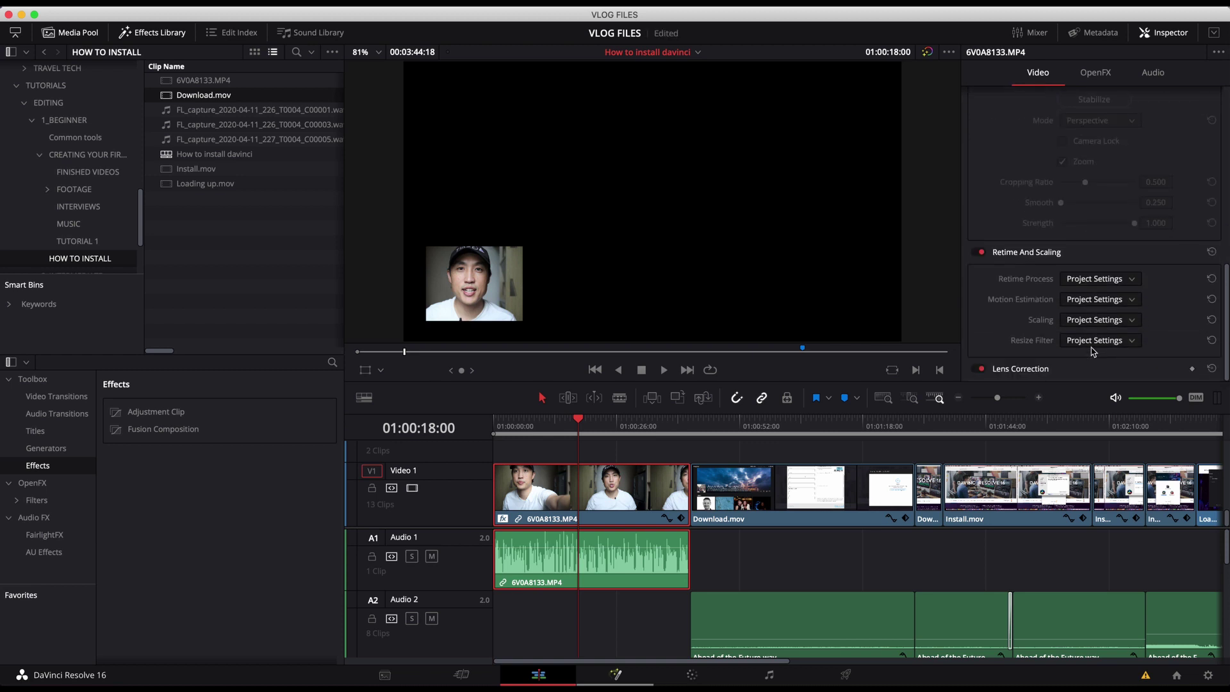
- Turn off Retime And Scaling and Lens Correction, with distortion reset to 0.000
left_click(981, 252)
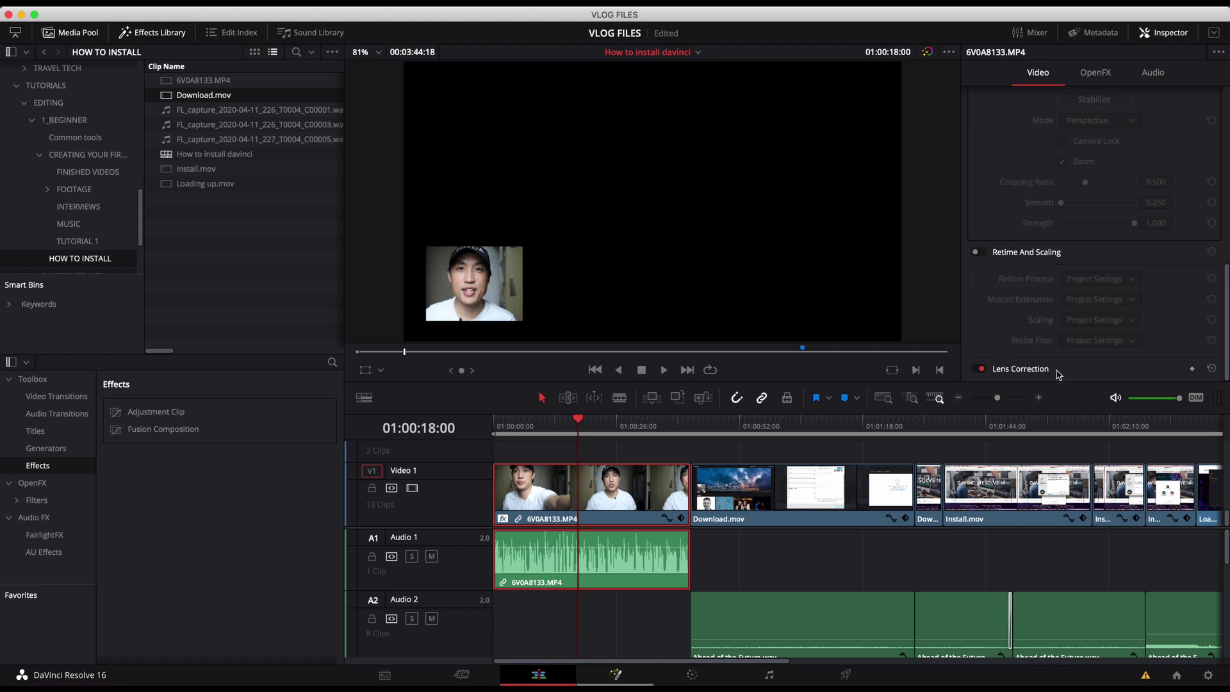
scroll(1059, 375, "down", 2)
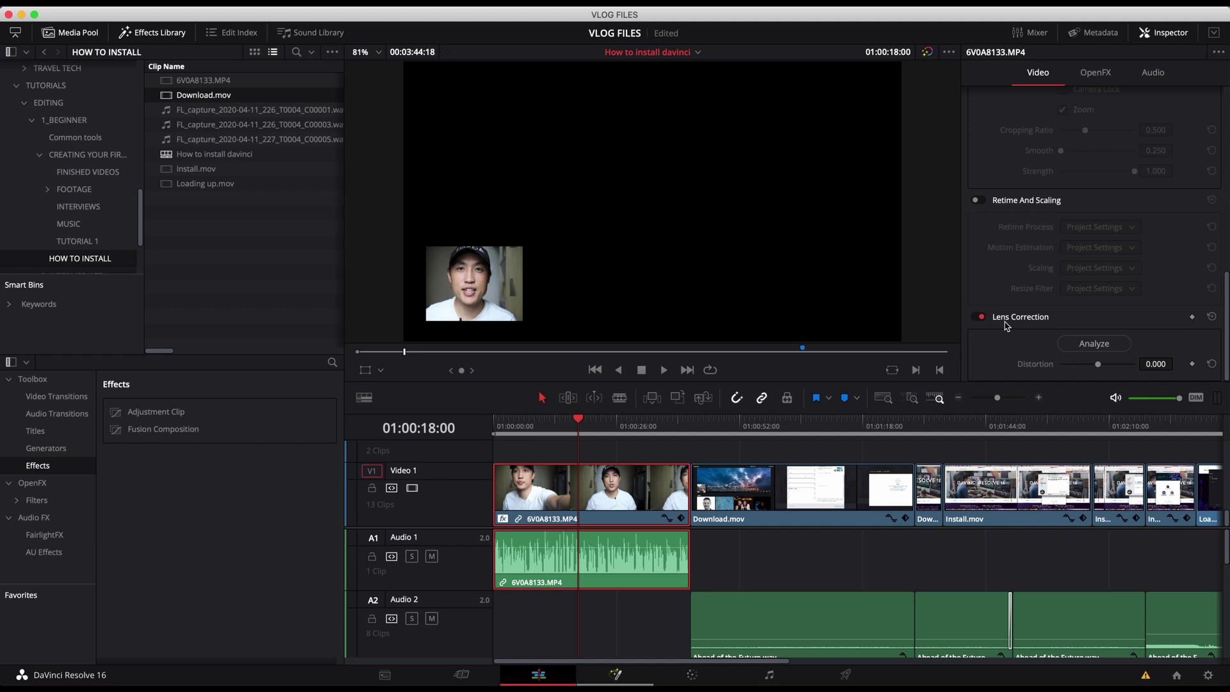
mouse_move(1099, 364)
left_mouse_down()
mouse_move(1083, 370)
mouse_move(1110, 372)
left_mouse_up()
double_click(1108, 373)
left_click(983, 318)
scroll(1076, 328, "up", 5)
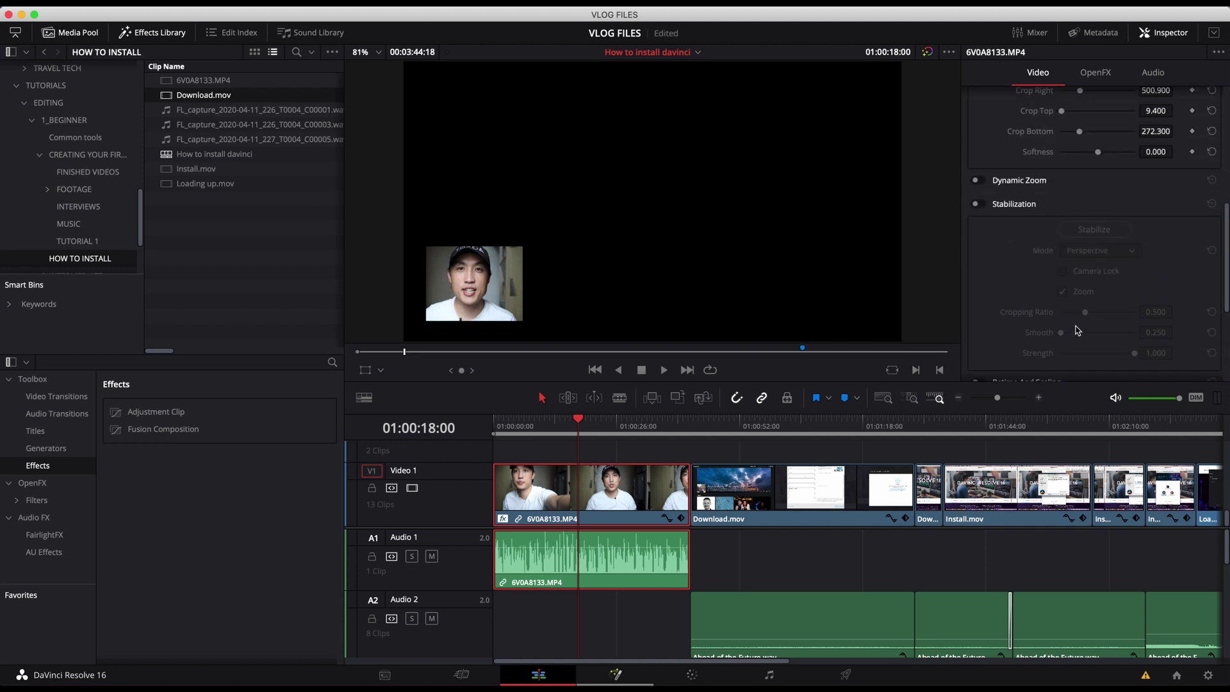
scroll(1078, 330, "up", 6)
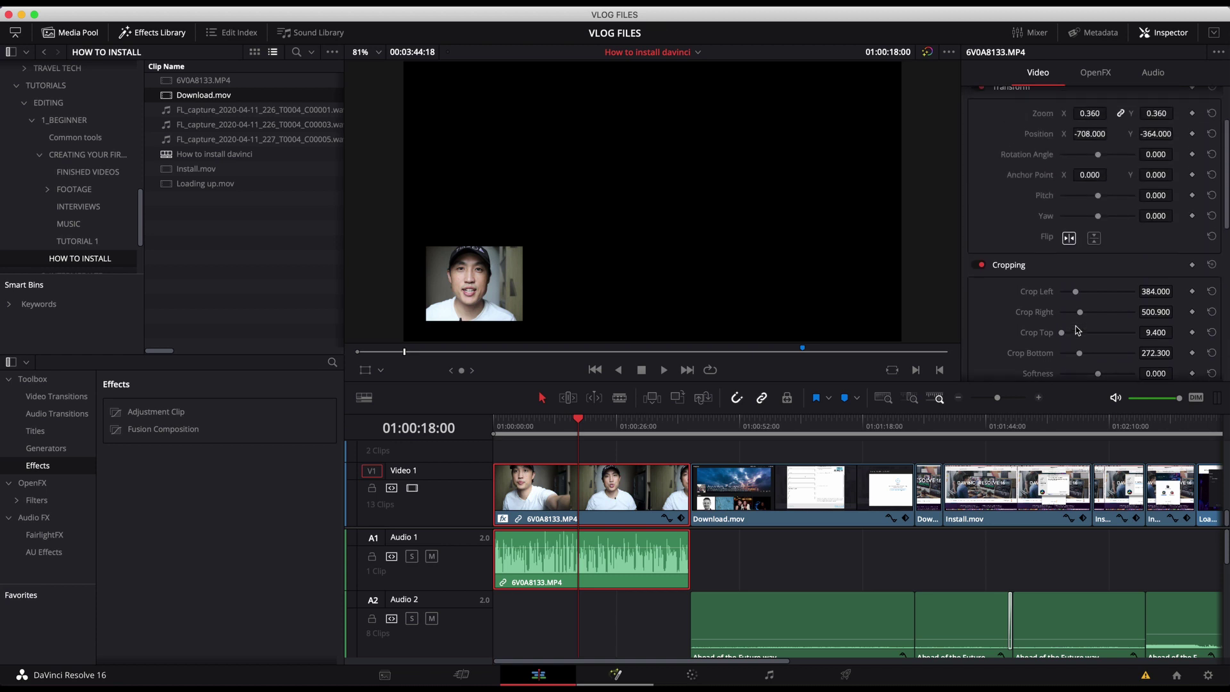
scroll(1079, 330, "up", 3)
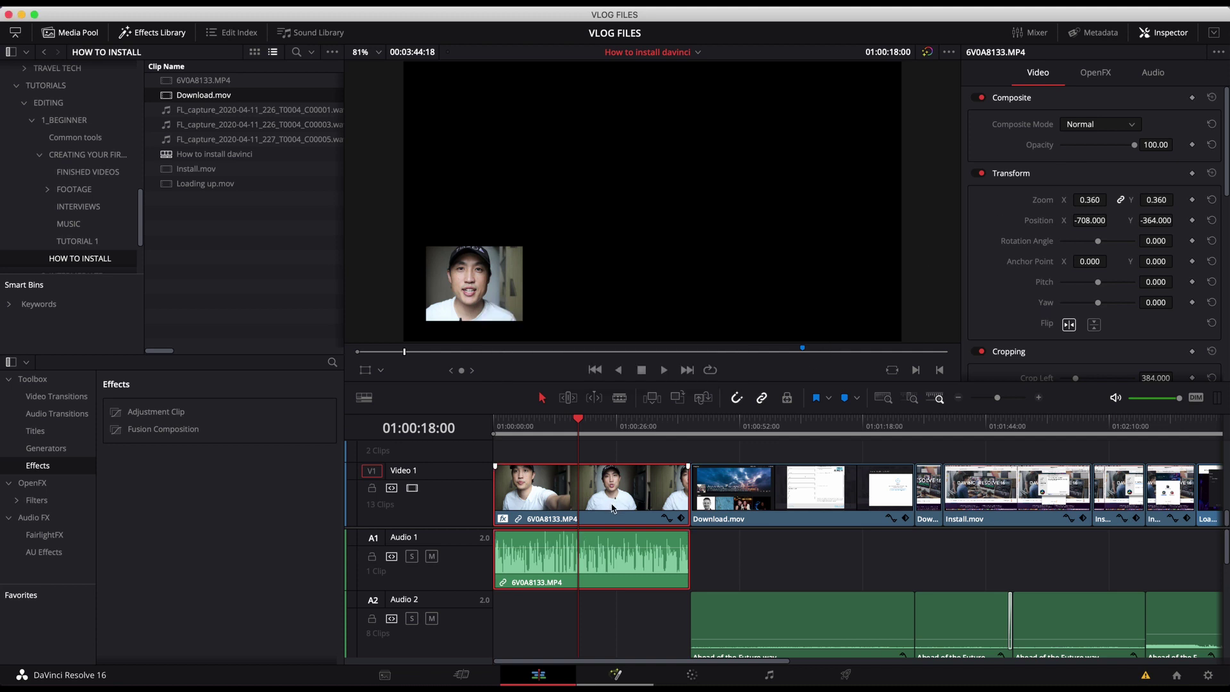
- Lift 6V0A8133.MP4 onto a new V2, move Download.mov to the start of V1, and reselect the V2 clip
left_click_drag(613, 511, 601, 462)
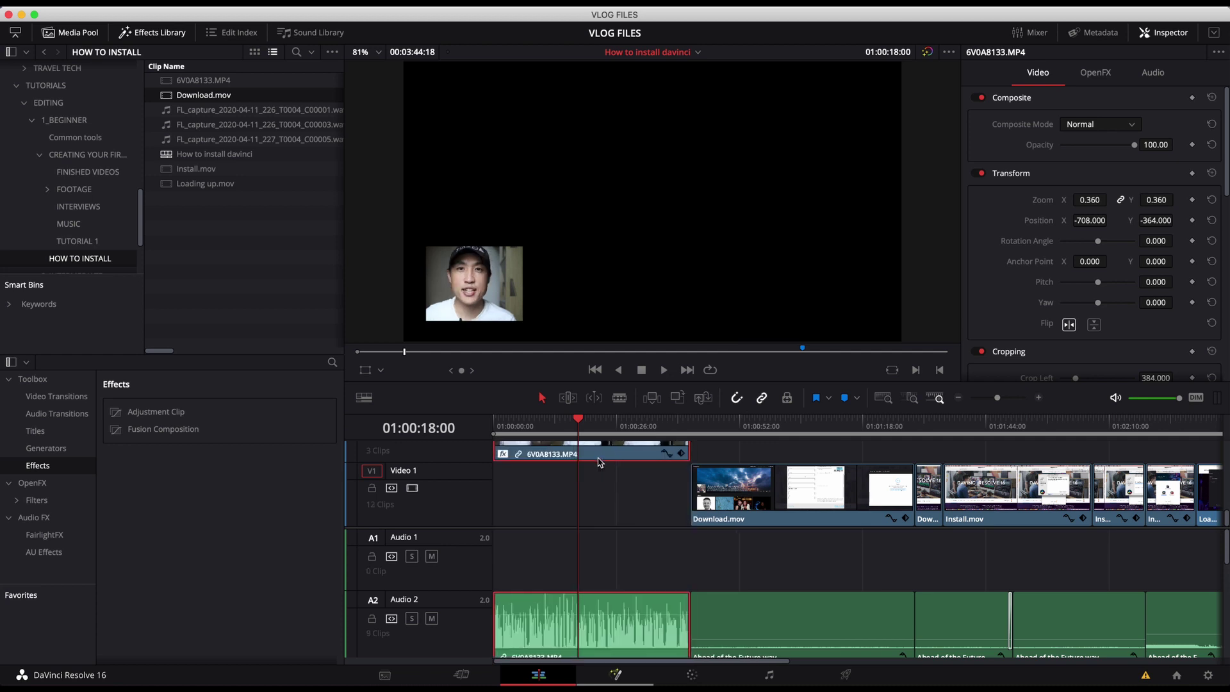
left_click(806, 505)
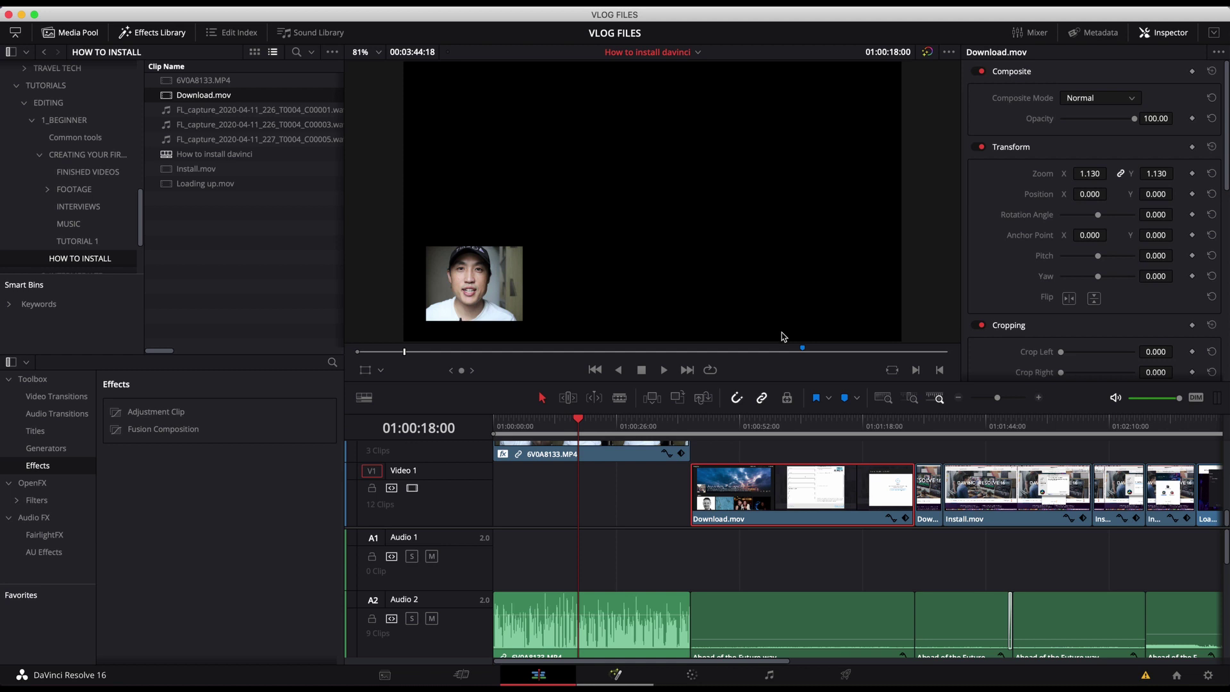
left_click_drag(810, 497, 579, 501)
mouse_move(528, 428)
left_mouse_down()
mouse_move(503, 428)
mouse_move(720, 419)
mouse_move(513, 423)
left_mouse_up()
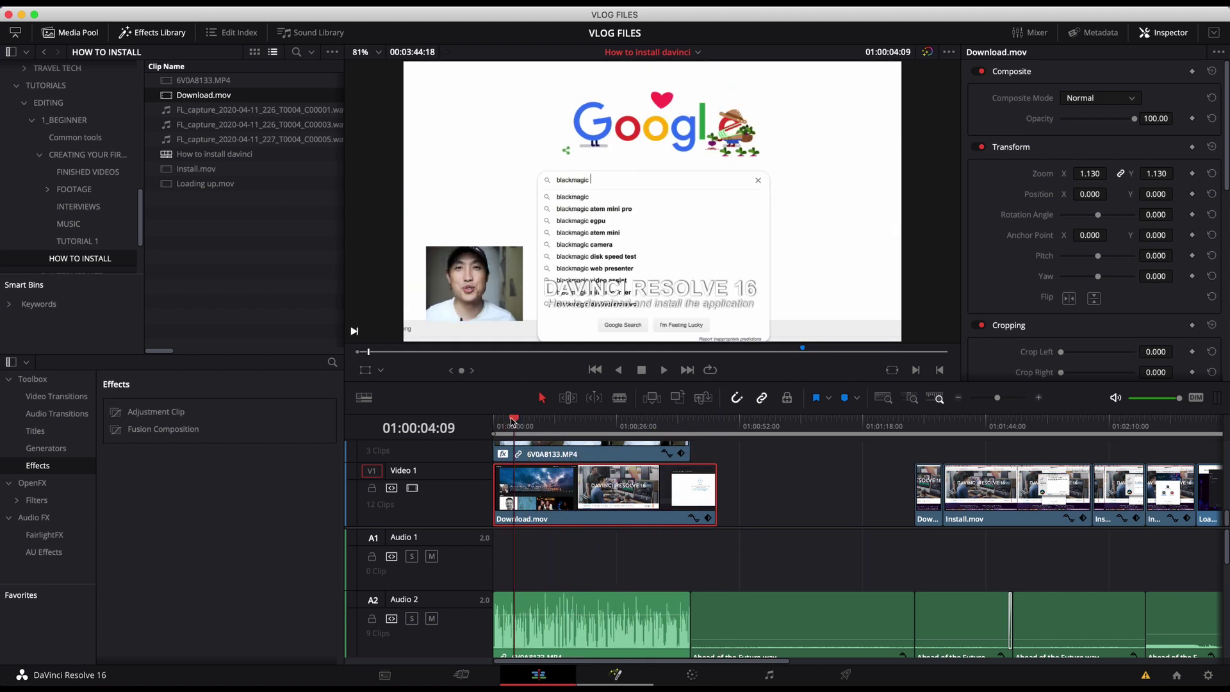
mouse_move(569, 493)
left_mouse_down()
mouse_move(767, 494)
mouse_move(550, 495)
left_mouse_up()
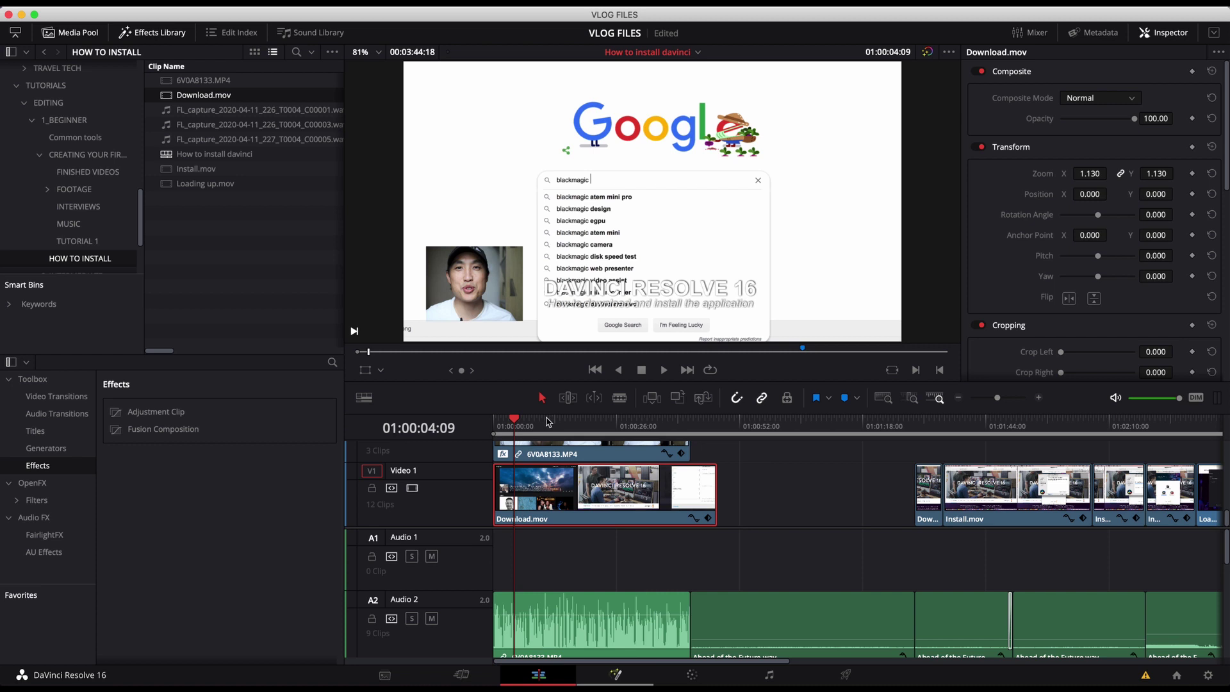
left_click(581, 458)
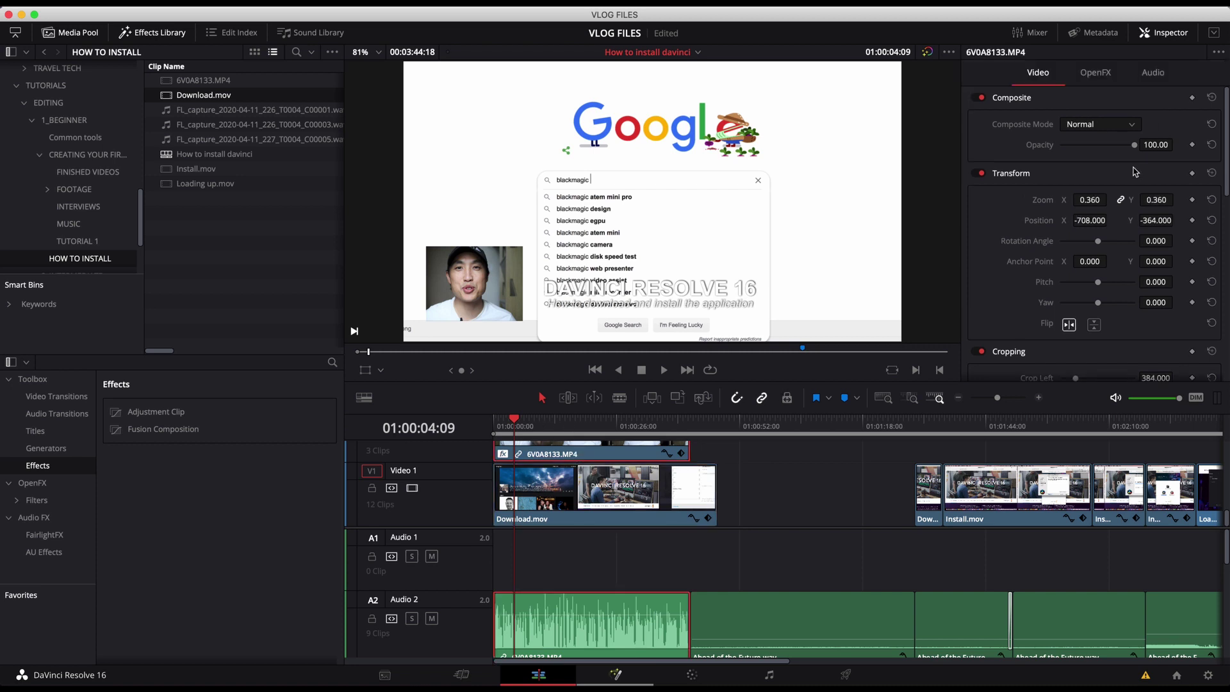
- Enlarge the talking-head clip to 1.340 zoom and shift it right within the frame
left_click_drag(1090, 200, 1111, 200)
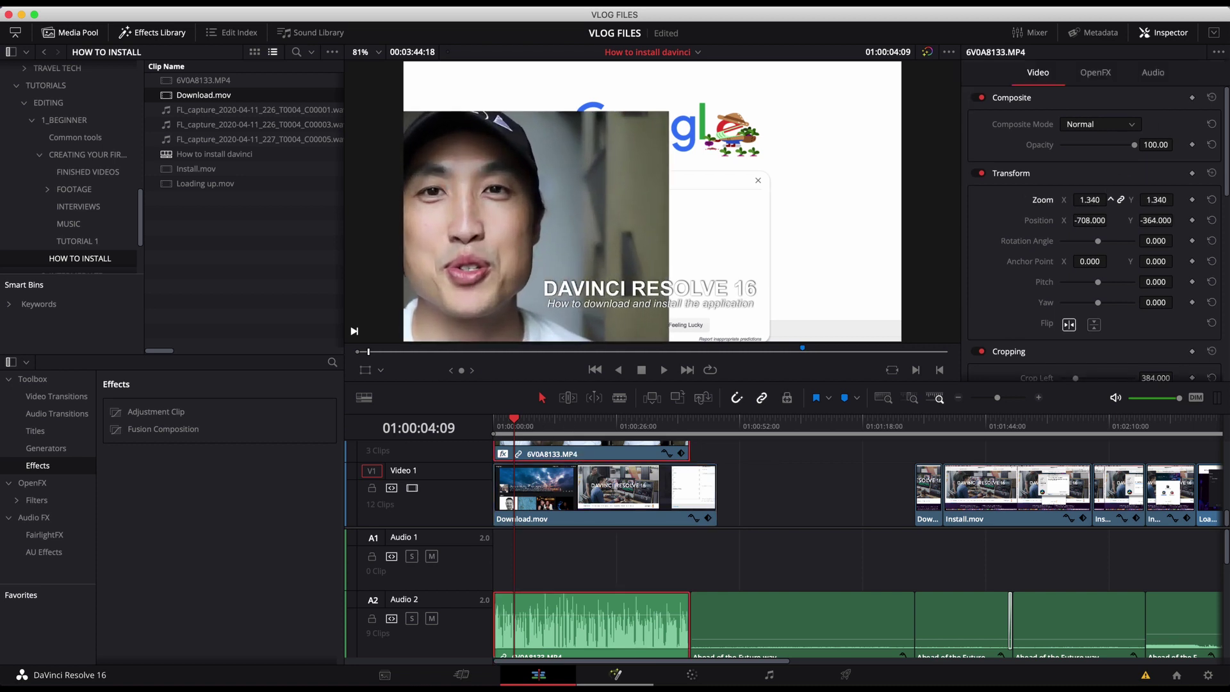
left_click_drag(1090, 219, 1153, 219)
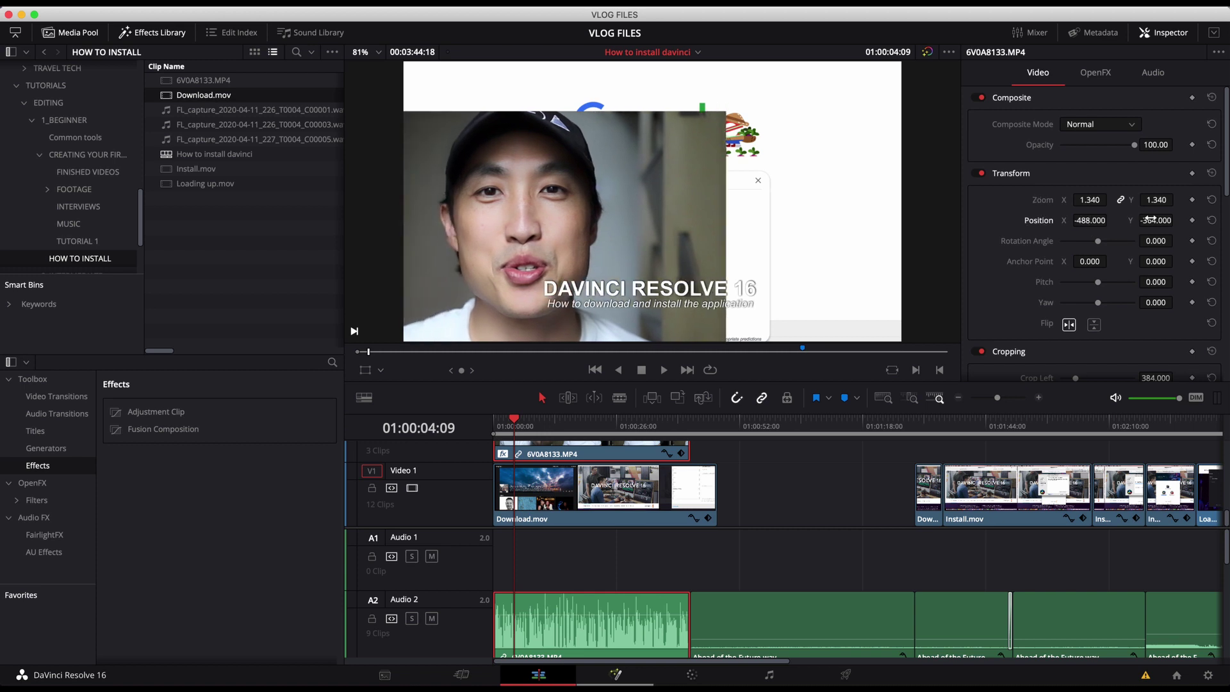
mouse_move(1150, 220)
left_mouse_down()
mouse_move(1202, 220)
mouse_move(1163, 221)
left_mouse_up()
- Crop the clip left 601, right 484.2 and top 0, and set its position to -488/-163
scroll(1163, 231, "down", 3)
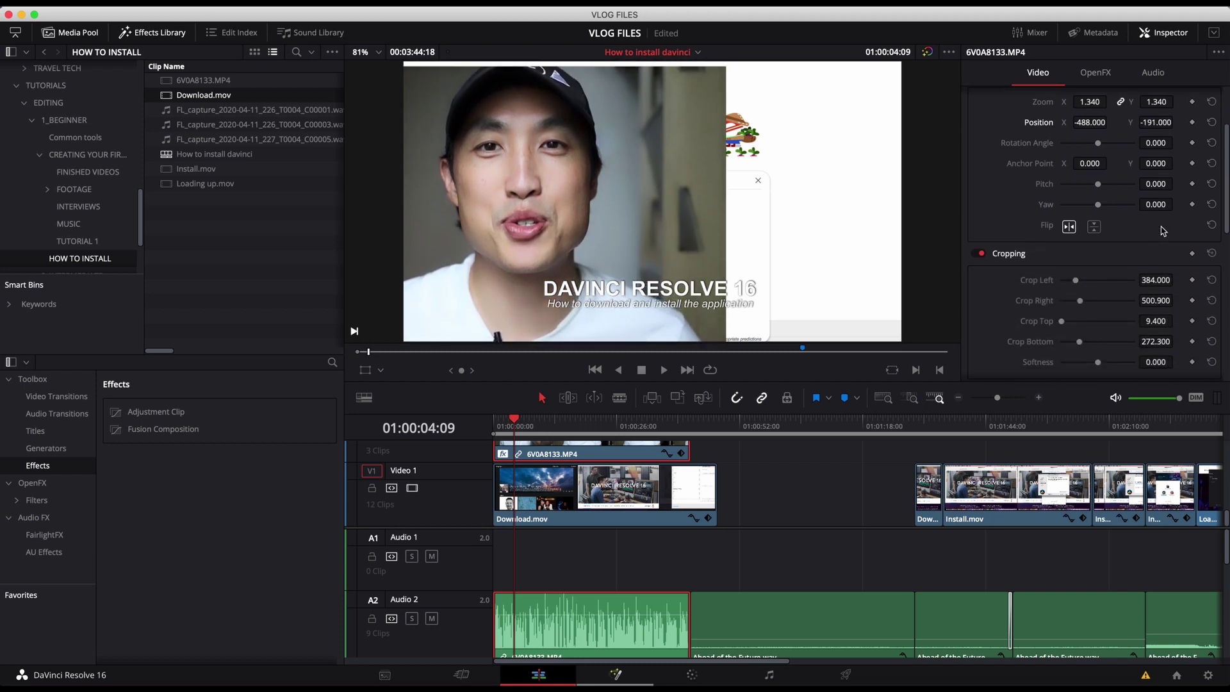
scroll(1164, 231, "down", 2)
mouse_move(1083, 264)
left_mouse_down()
mouse_move(1067, 268)
mouse_move(1086, 247)
left_mouse_up()
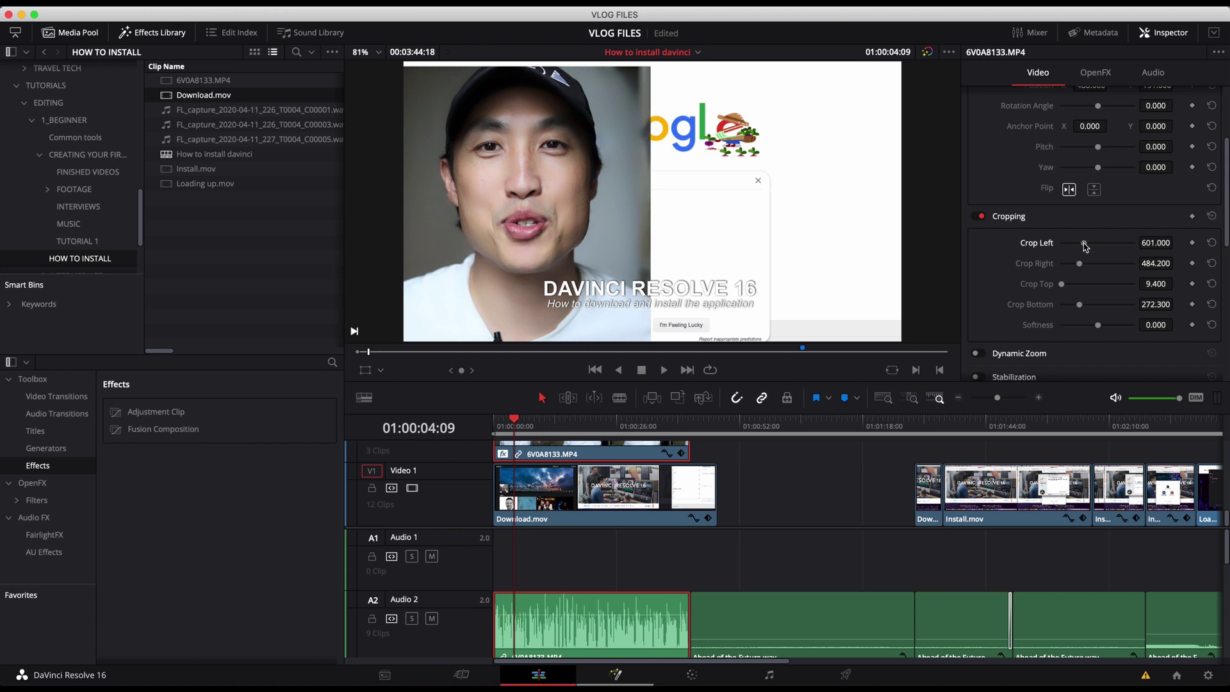
left_click_drag(1064, 288, 1048, 290)
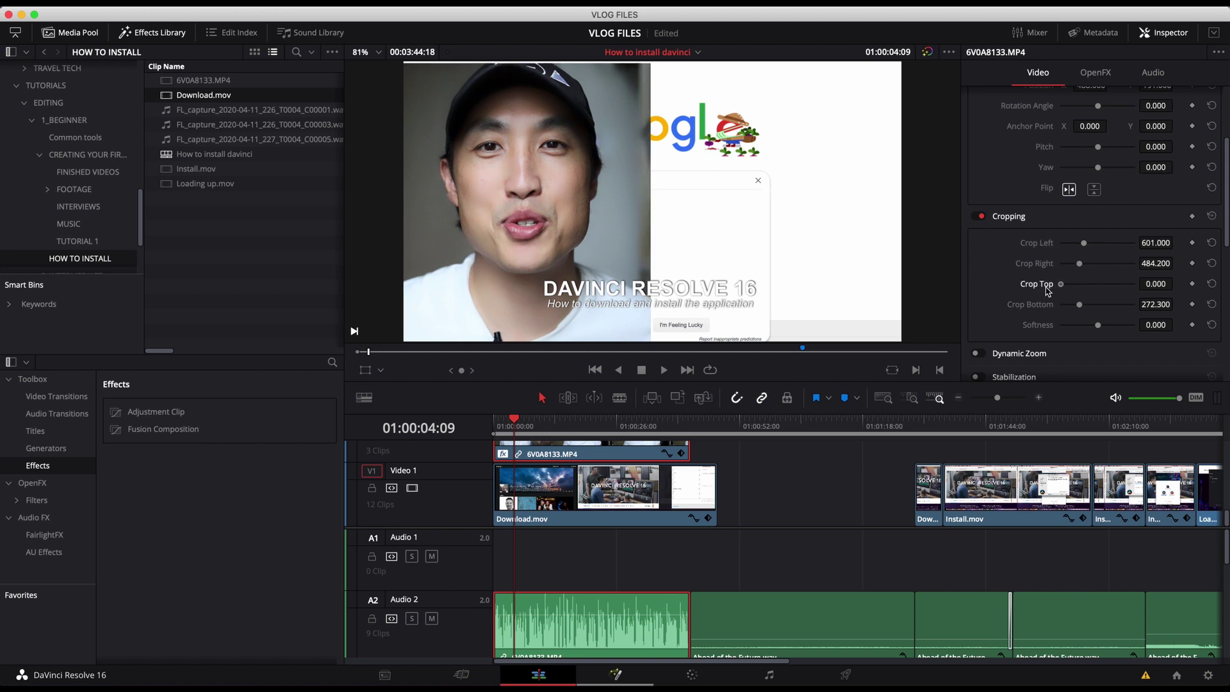
scroll(1156, 123, "up", 2)
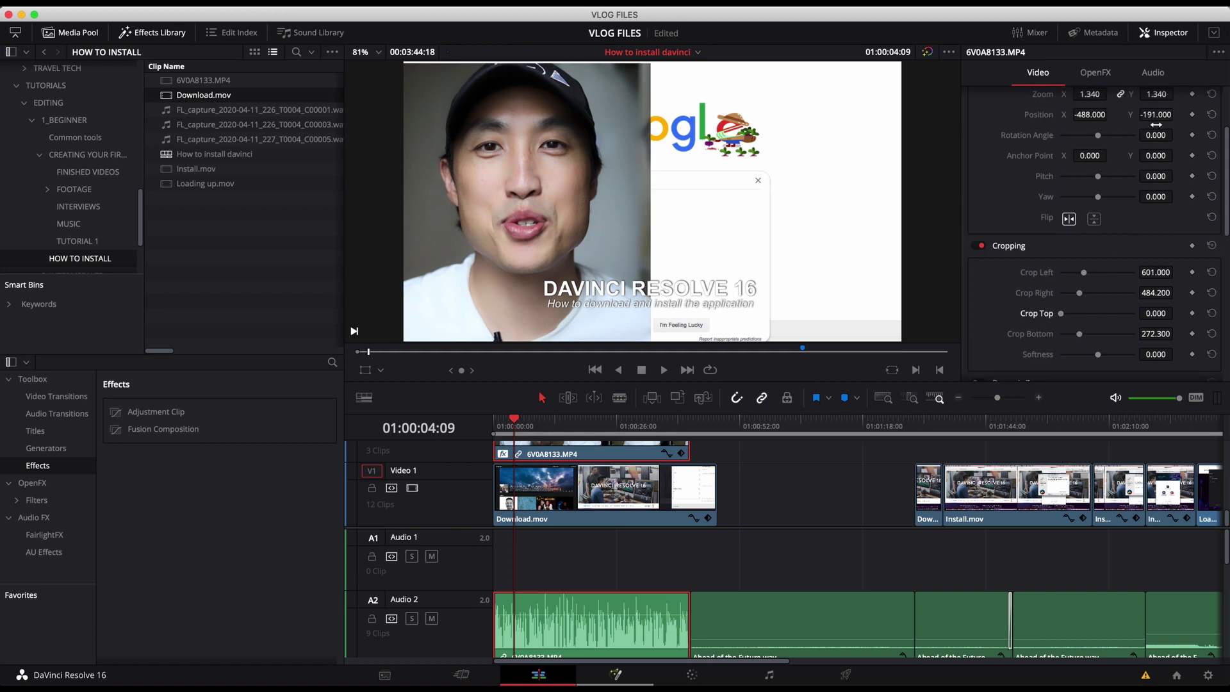
left_click_drag(1162, 117, 1165, 118)
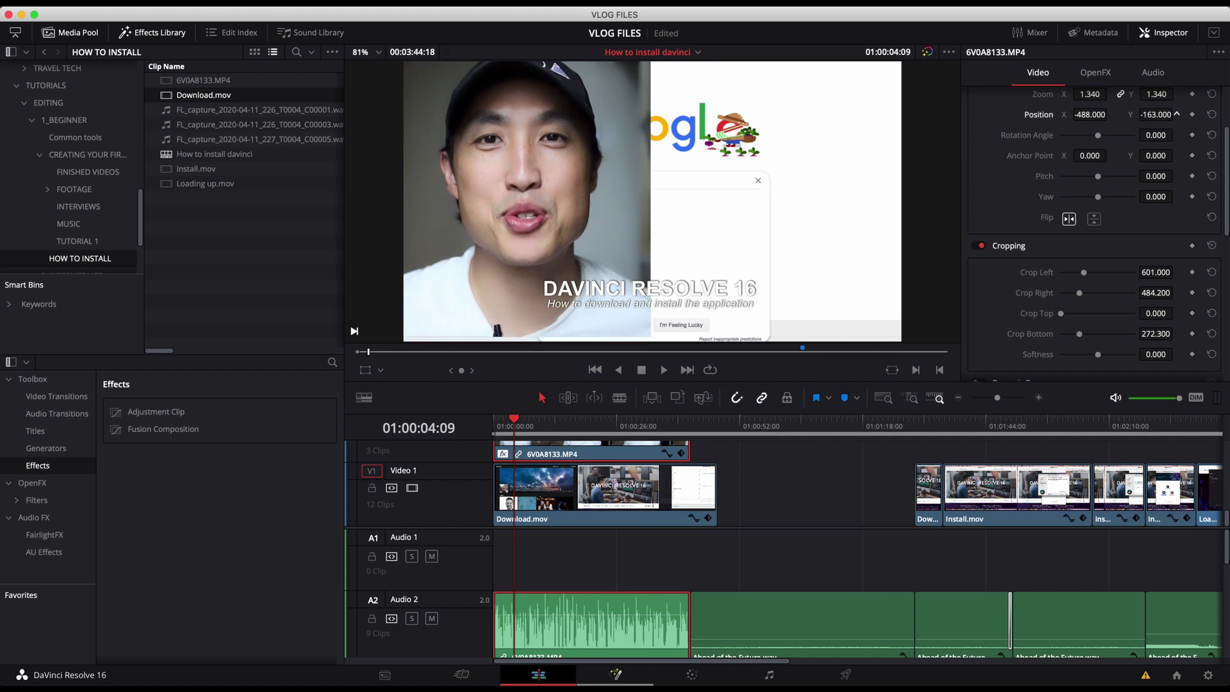